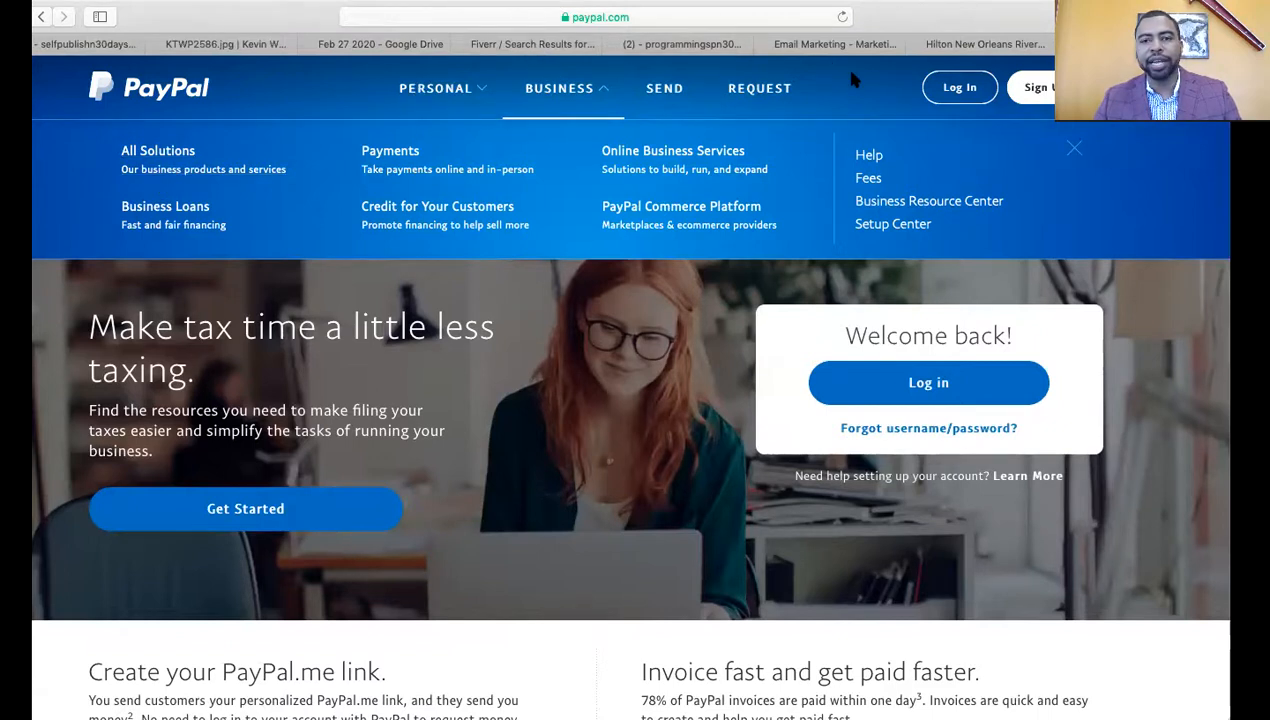
Close the Business menu and sign in to PayPal with the saved login credentials
click(1073, 149)
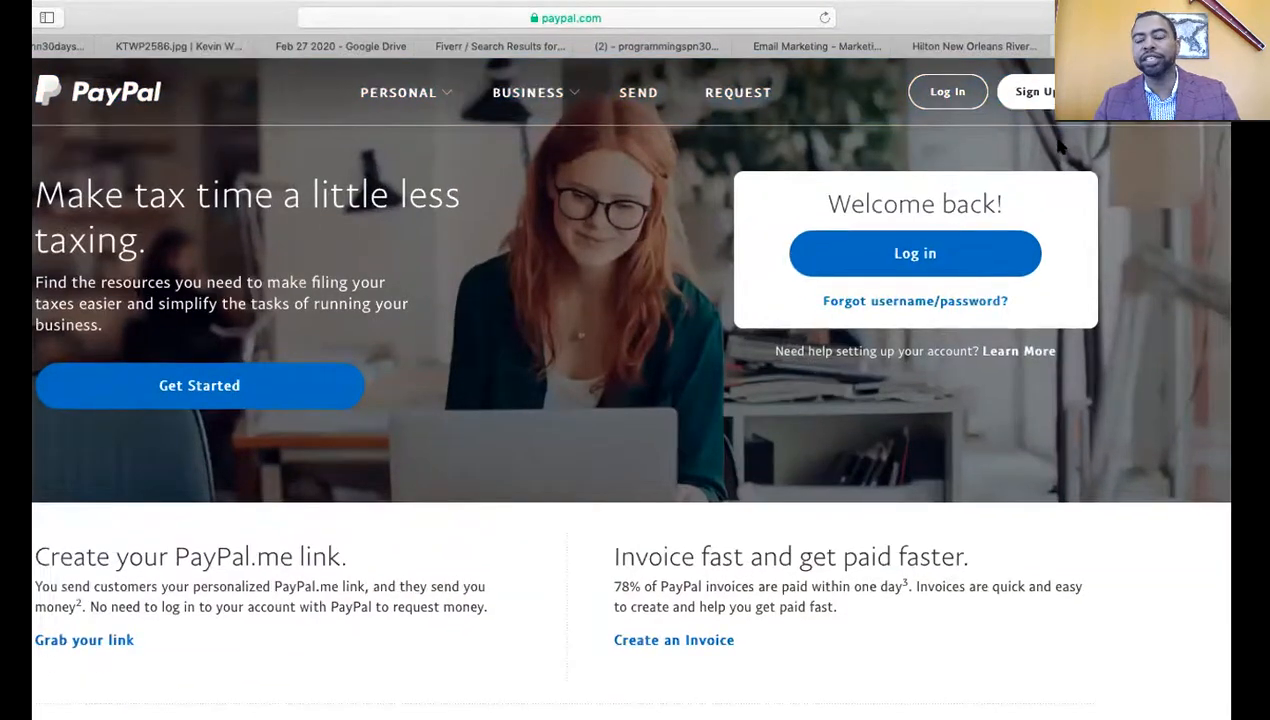
click(947, 91)
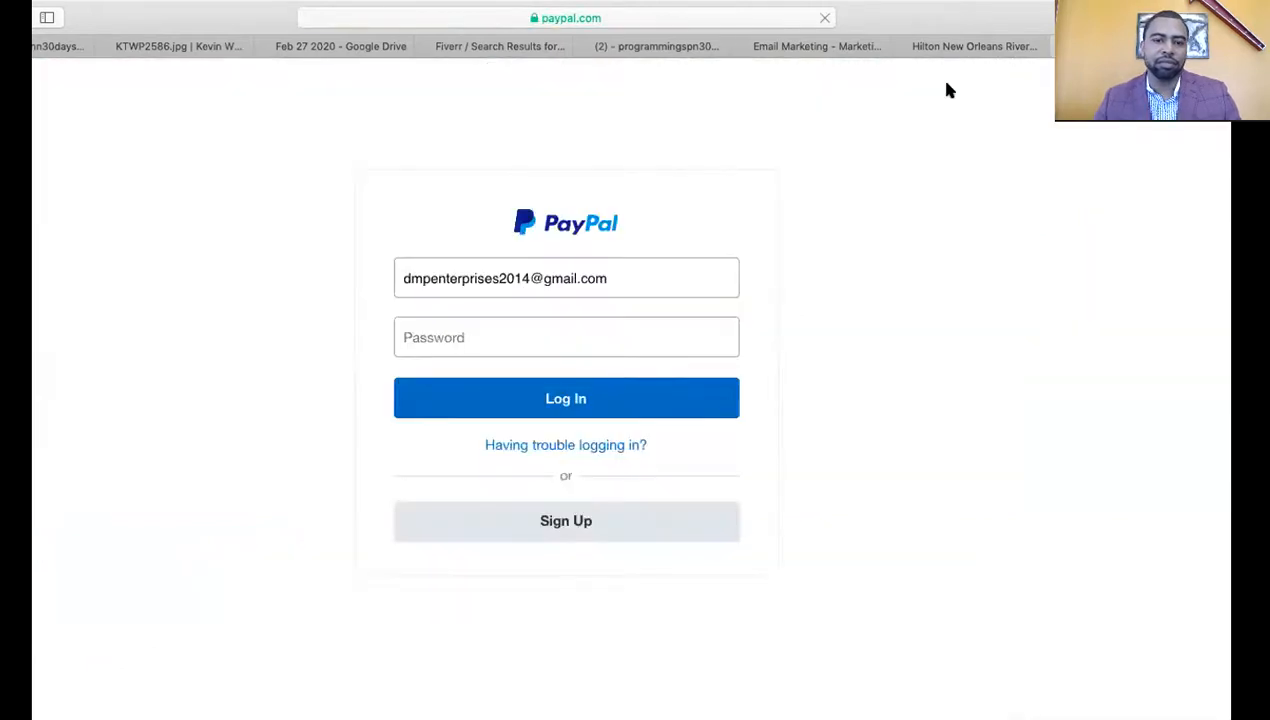
click(589, 328)
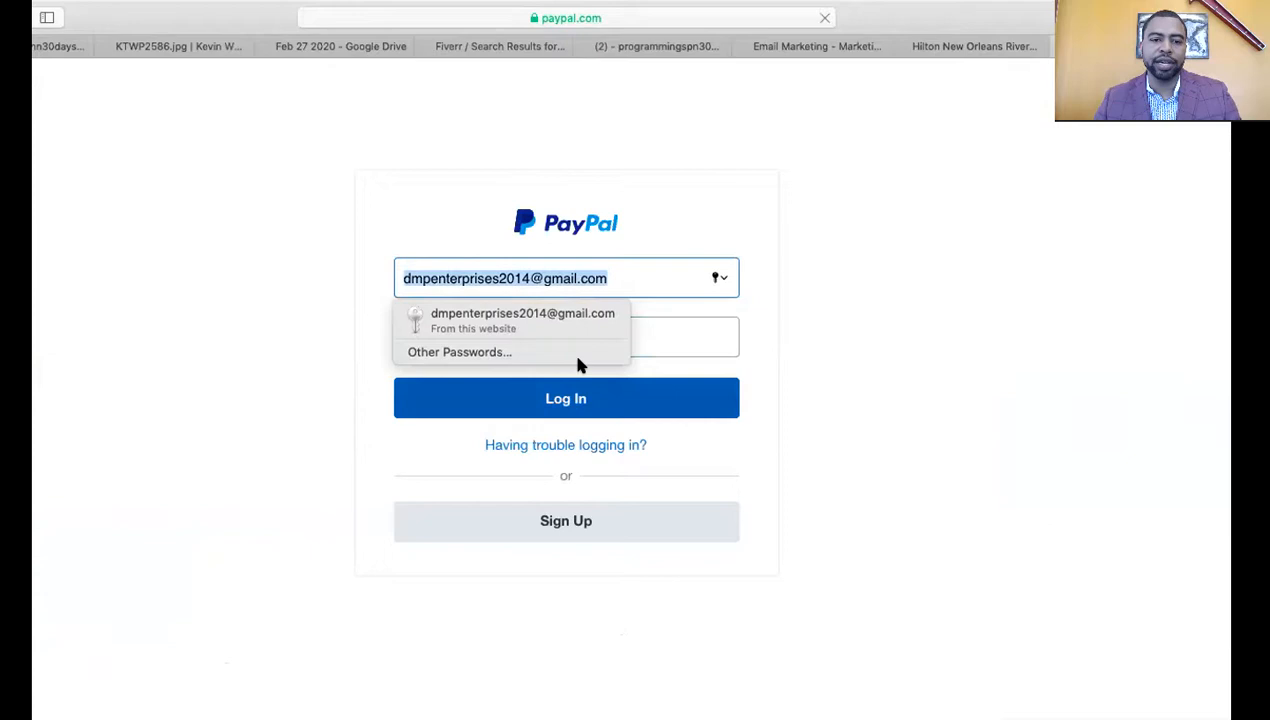
click(584, 326)
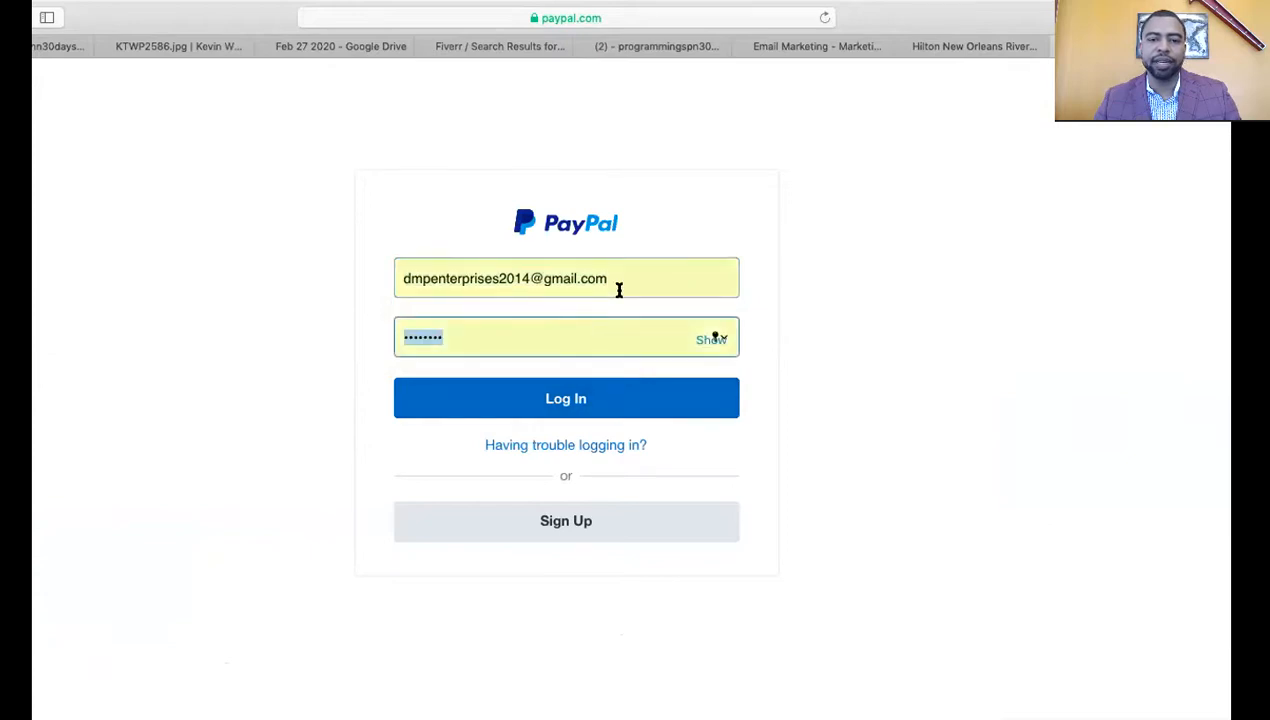
click(578, 410)
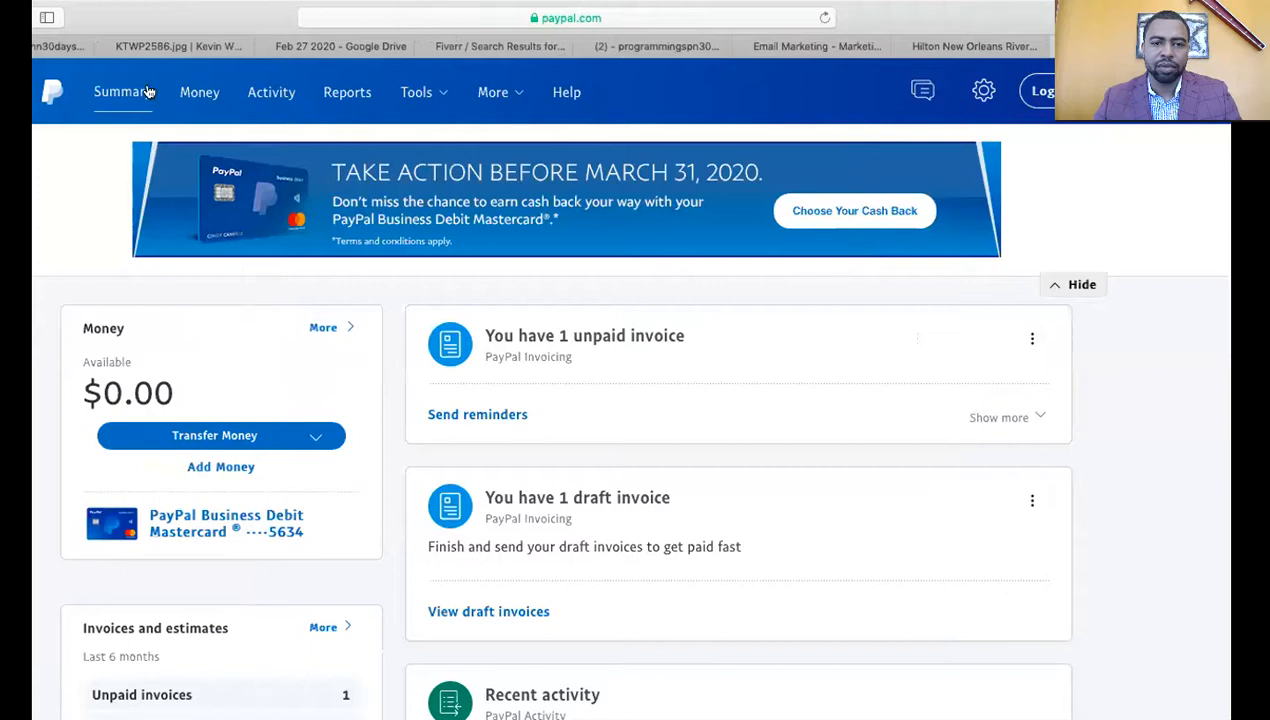
Go to Tools > All Tools and open PayPal buttons under Popular with PayPal merchants
click(431, 91)
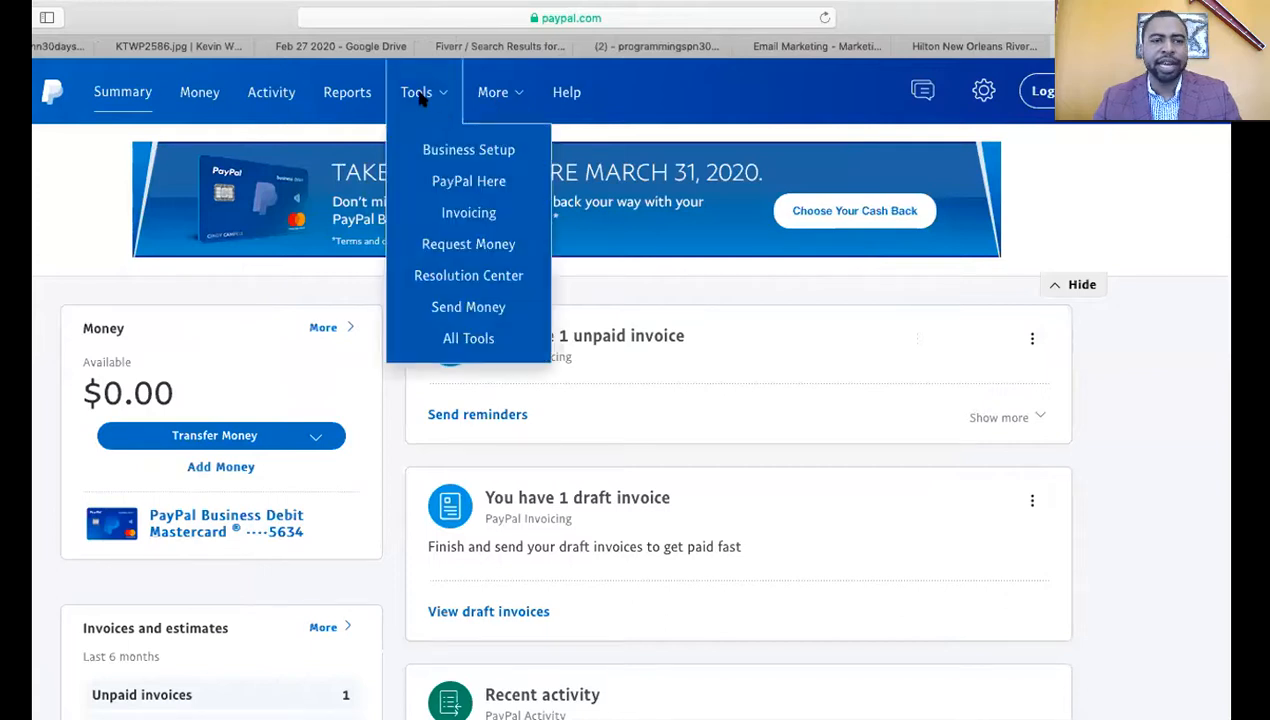
mouse_move(449, 103)
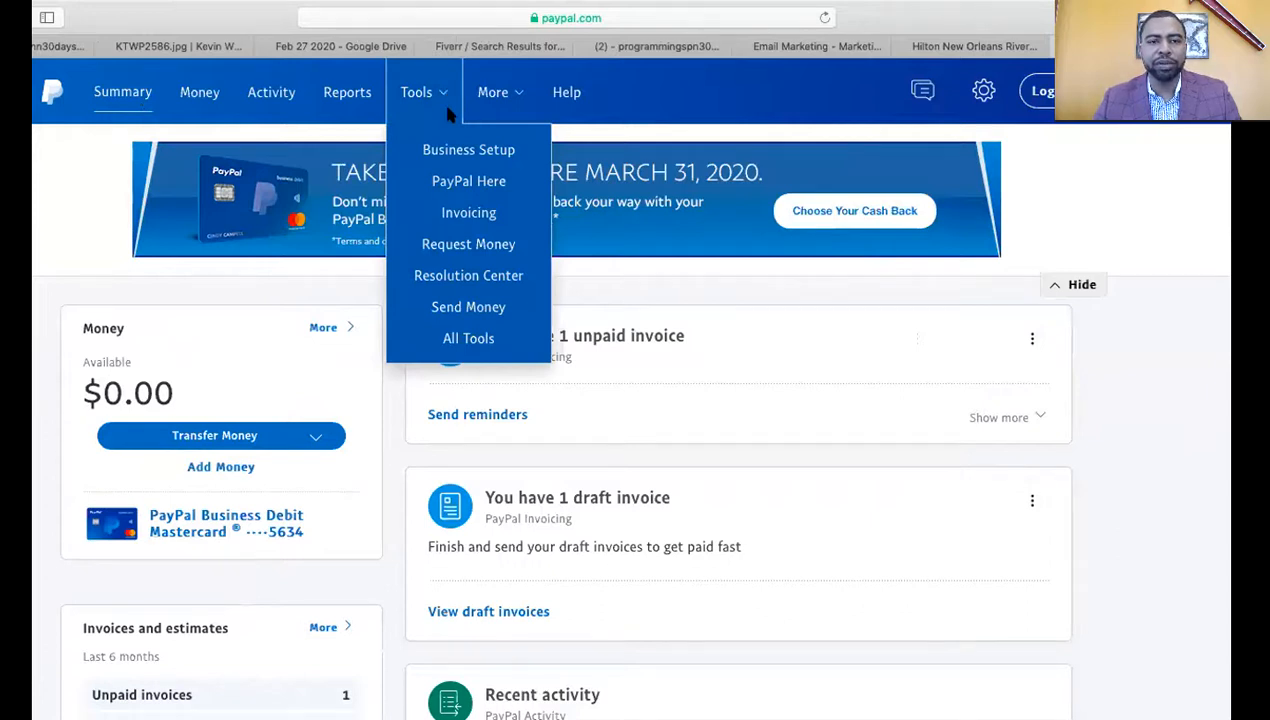
click(470, 339)
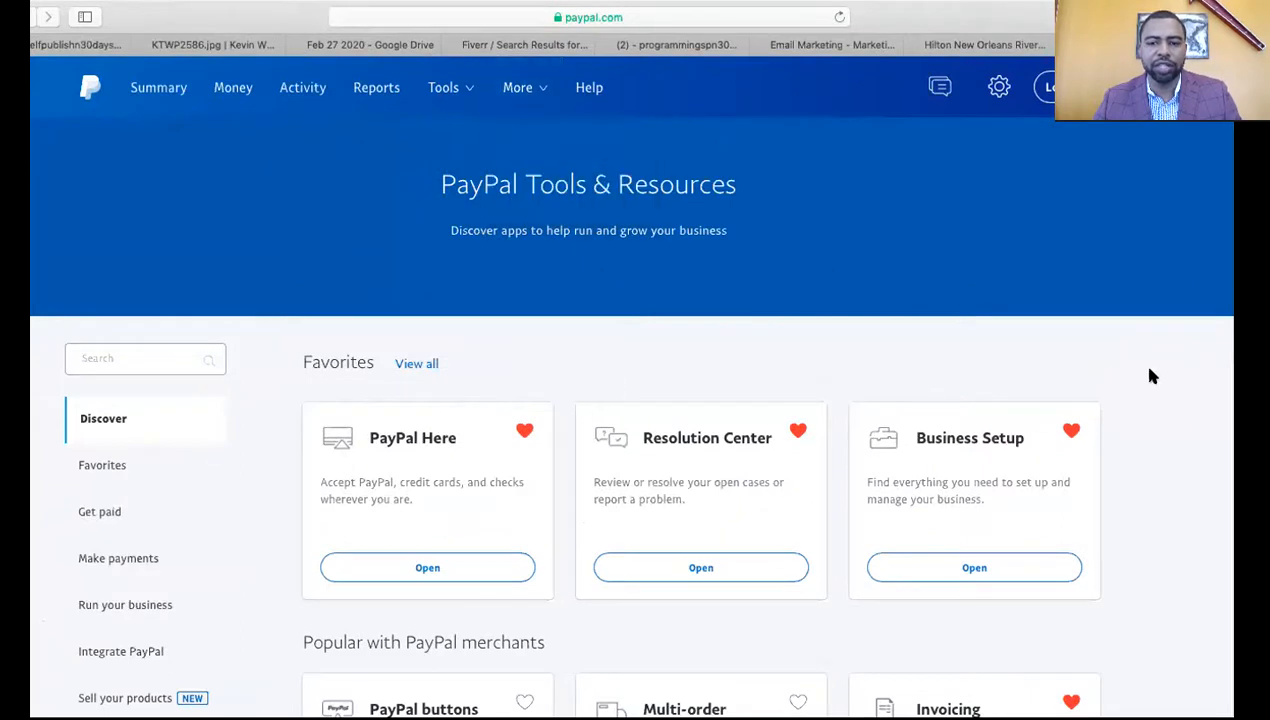
scroll(1150, 375, down, 1)
scroll(630, 415, down, 5)
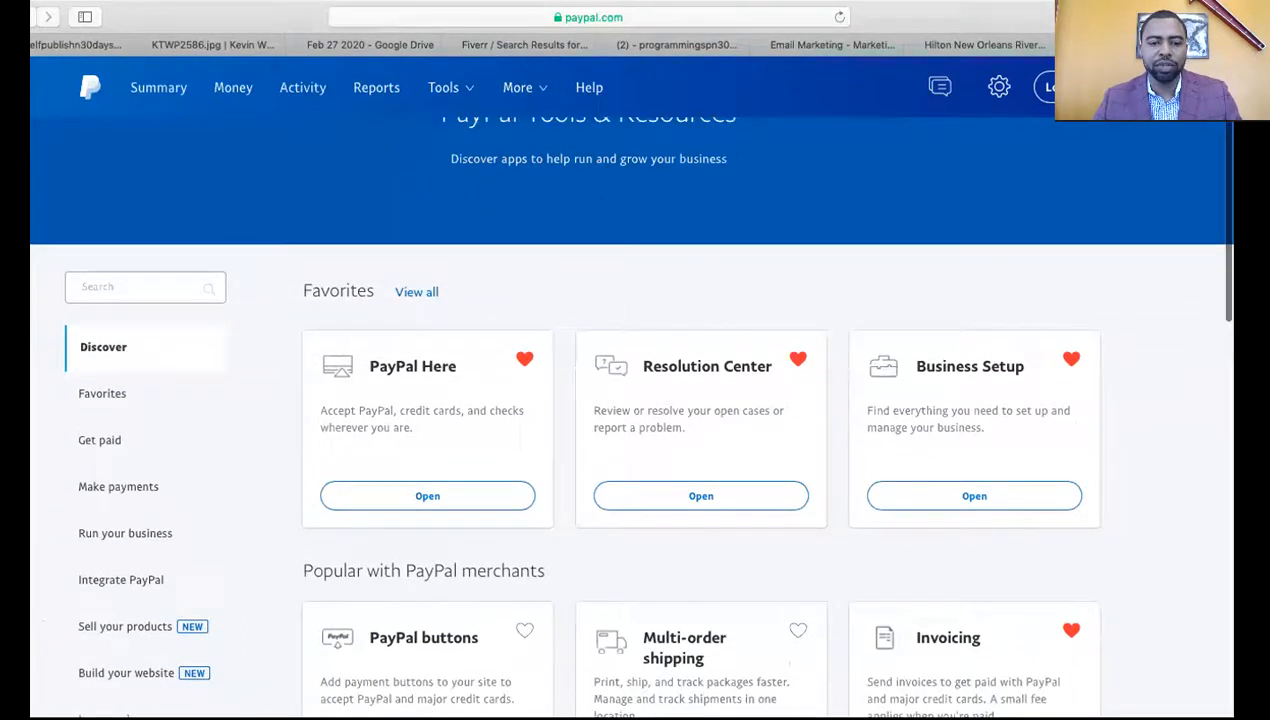
scroll(630, 415, down, 2)
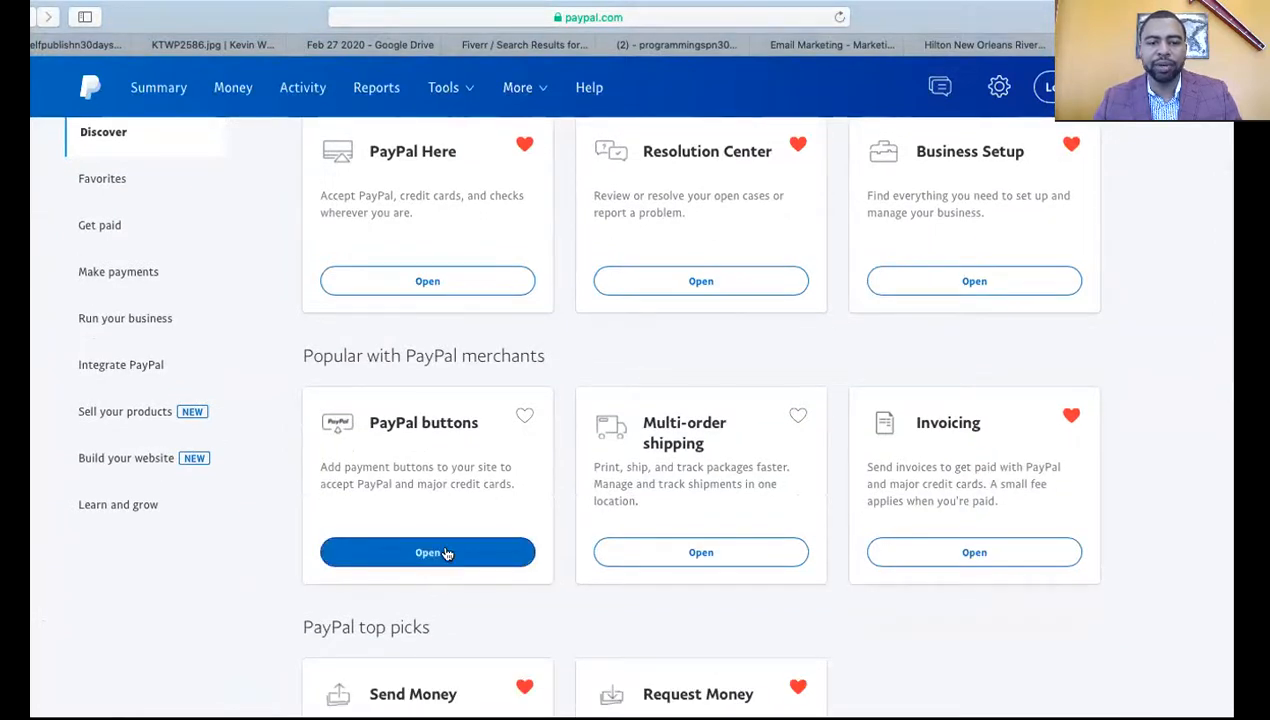
click(446, 554)
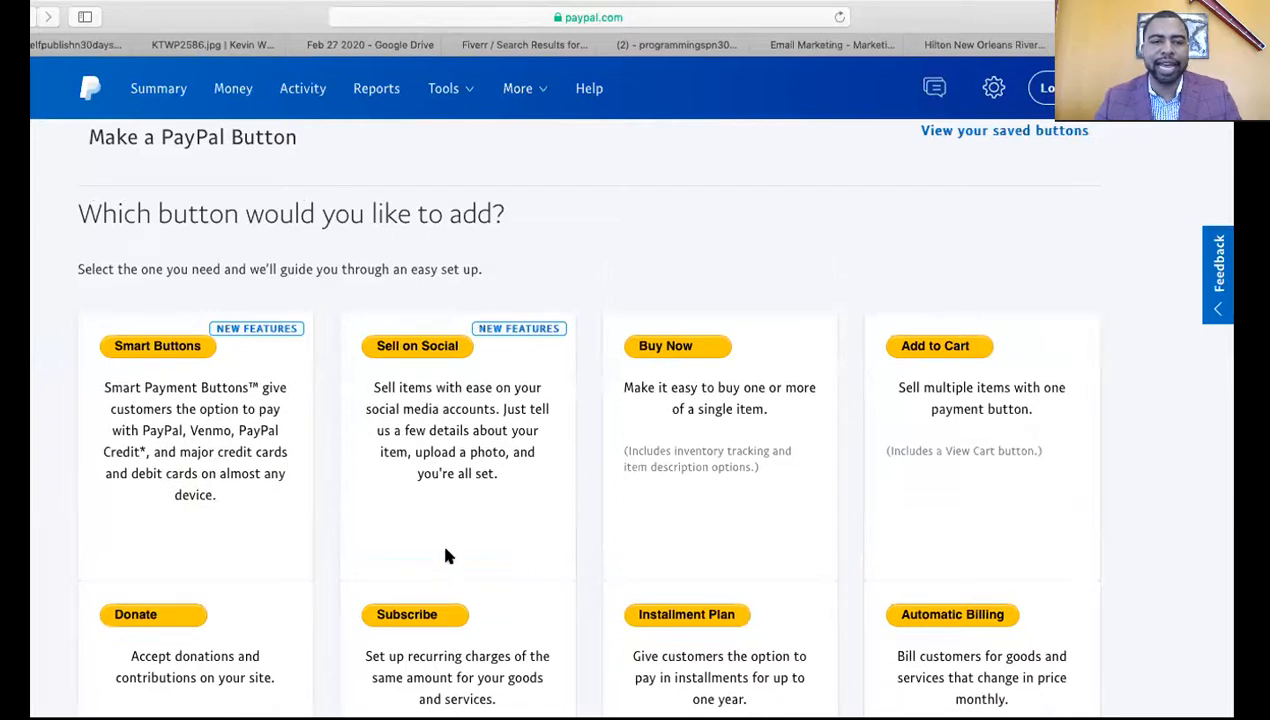
Choose Buy Now as the type of PayPal button to create
scroll(446, 551, down, 1)
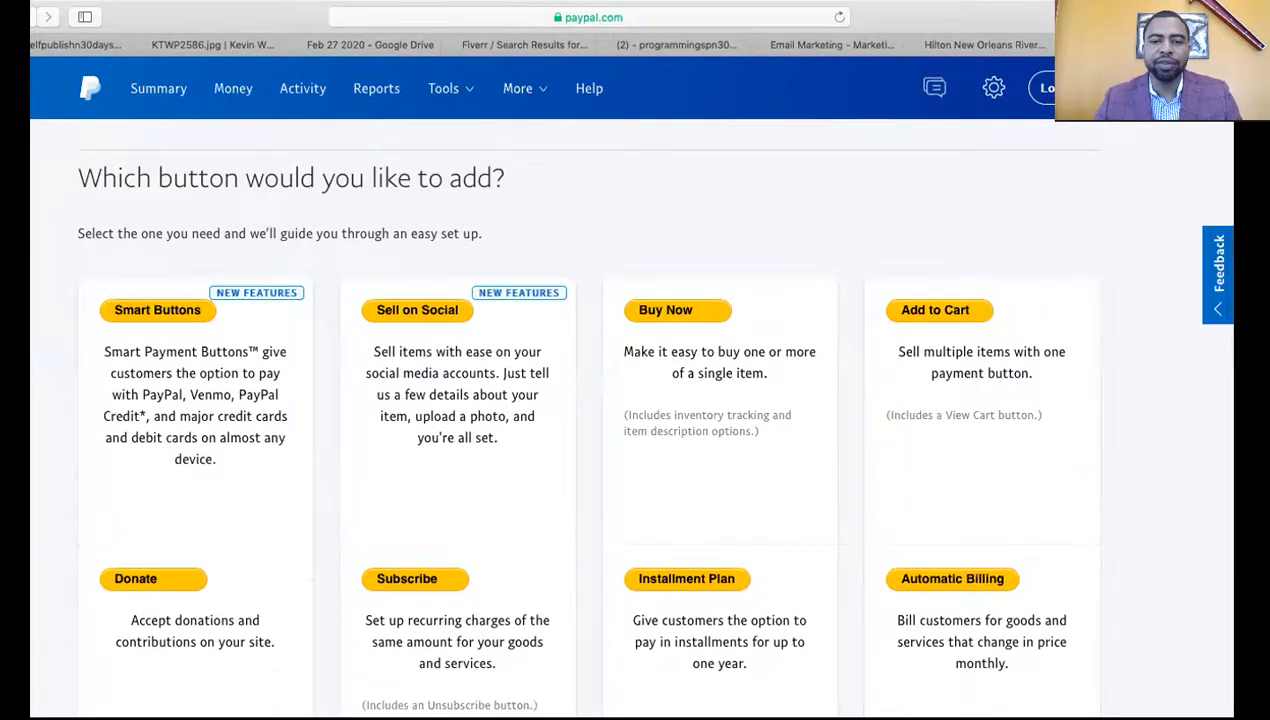
scroll(650, 416, down, 1)
scroll(650, 416, up, 1)
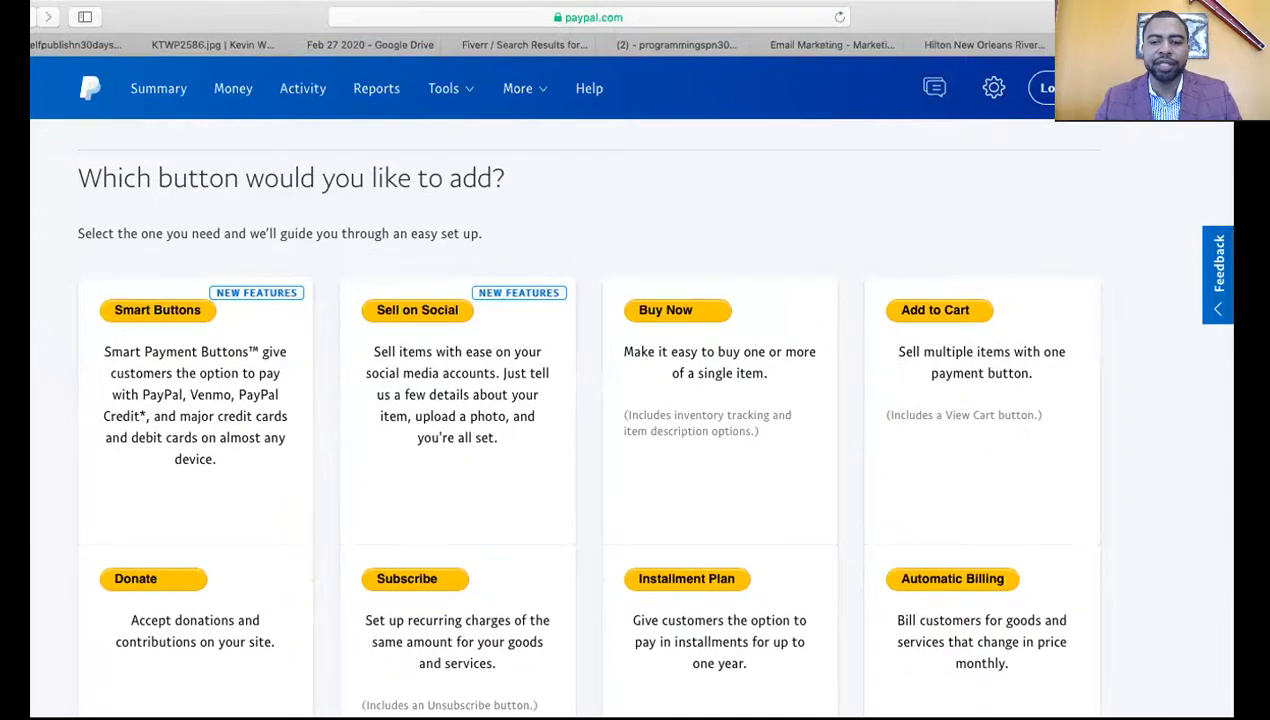
scroll(650, 416, up, 1)
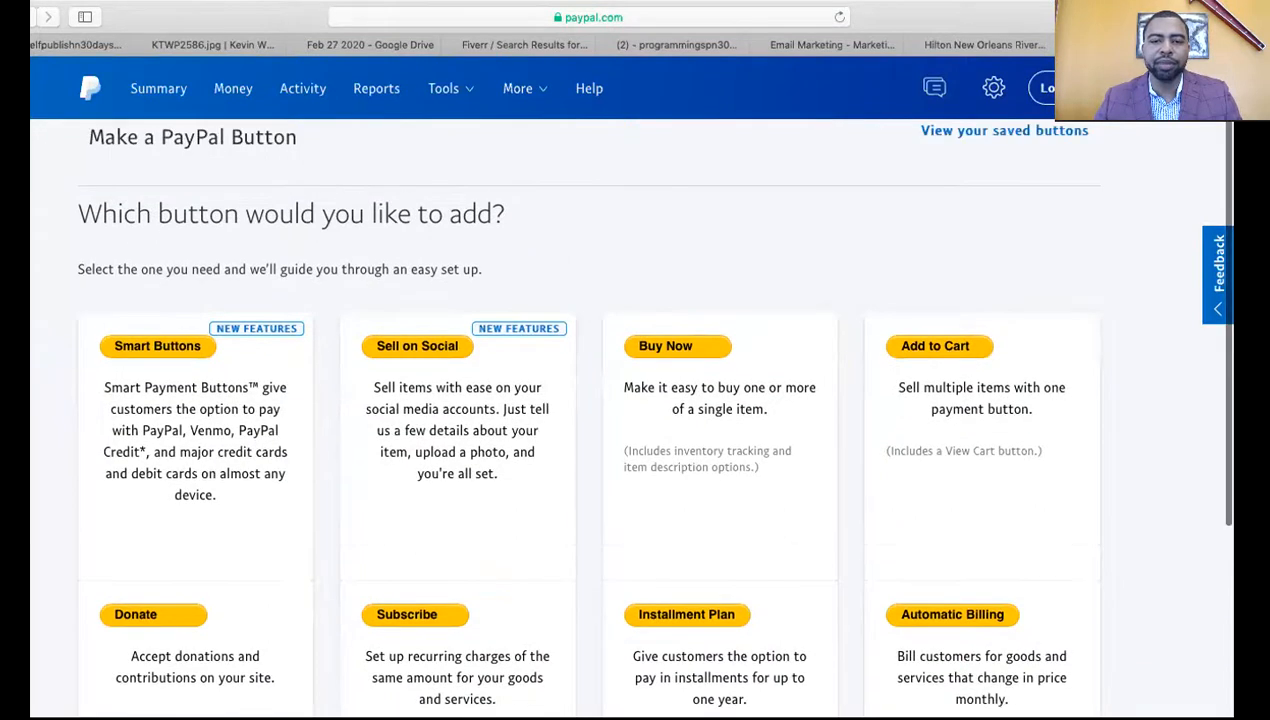
click(687, 347)
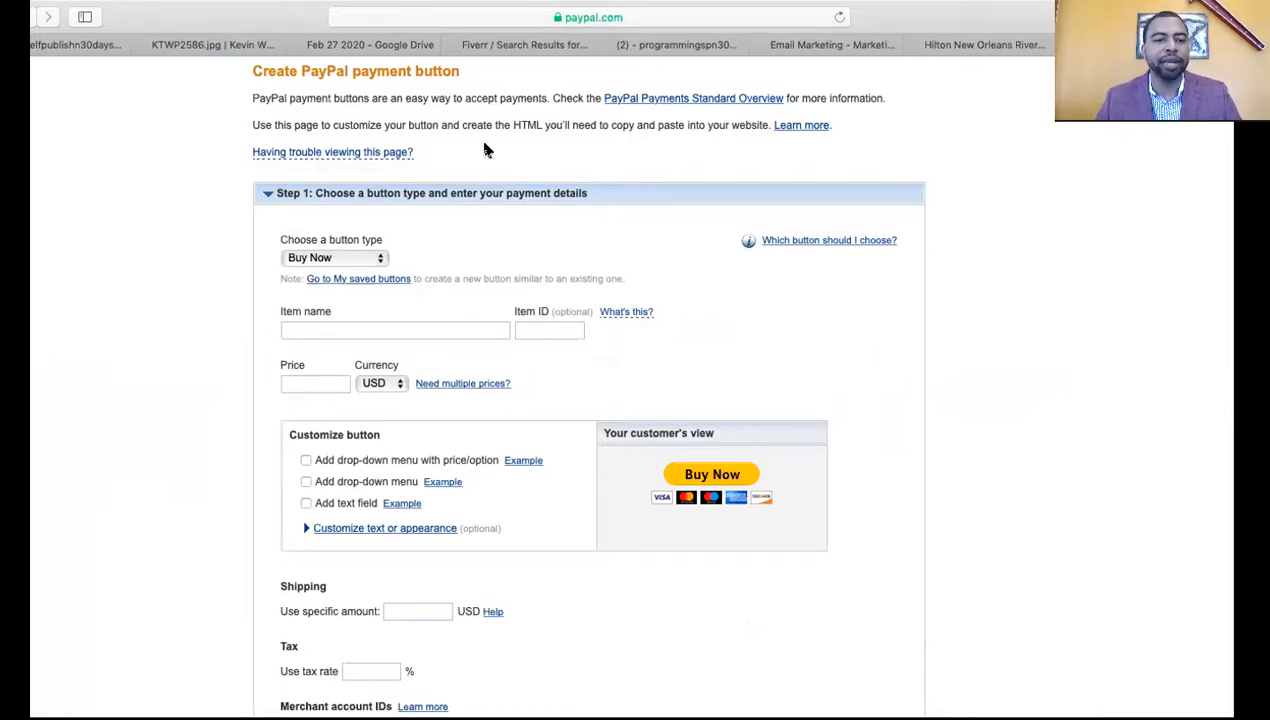
Enter 'Girl Elected' as the Buy Now button's item name
click(363, 332)
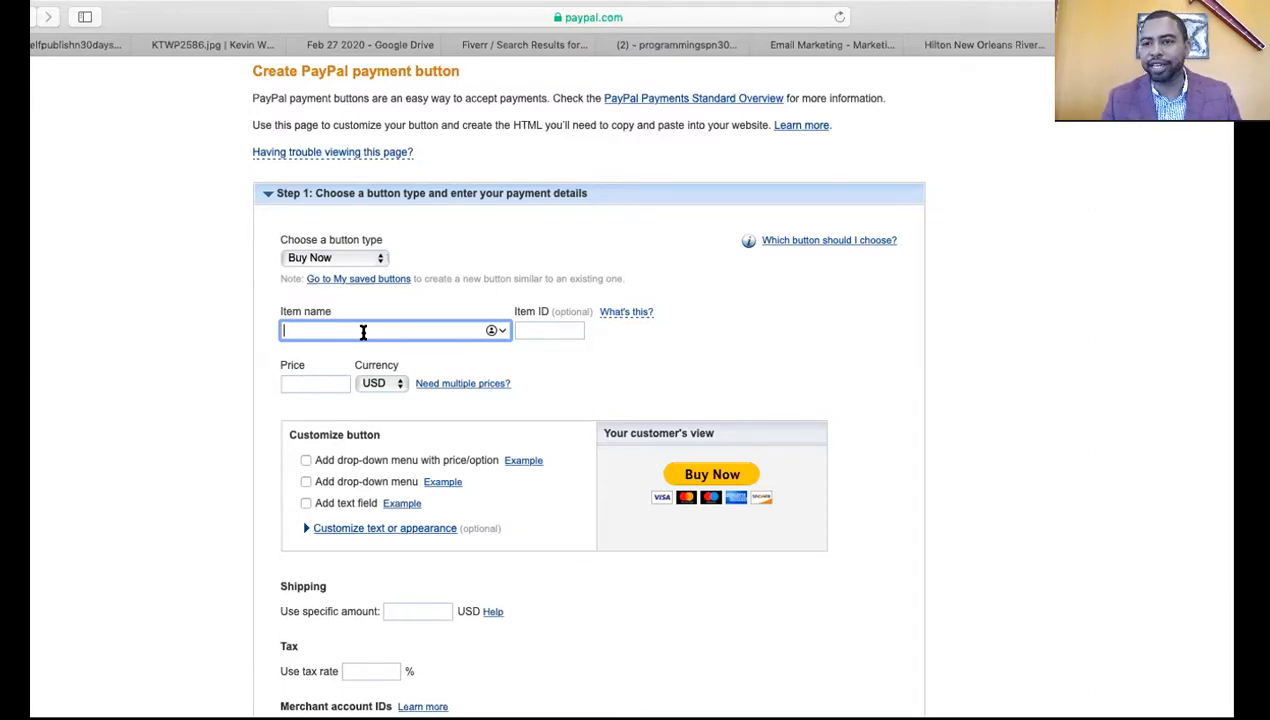
text(Girl Elected)
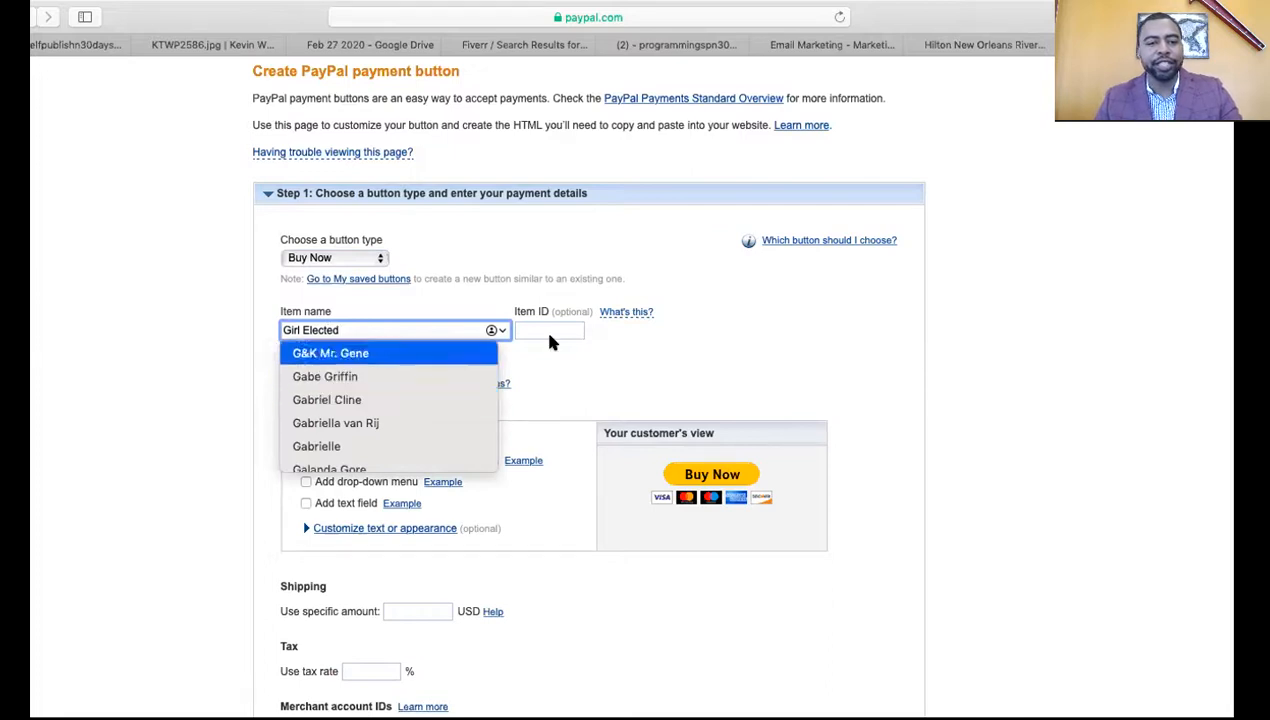
click(606, 360)
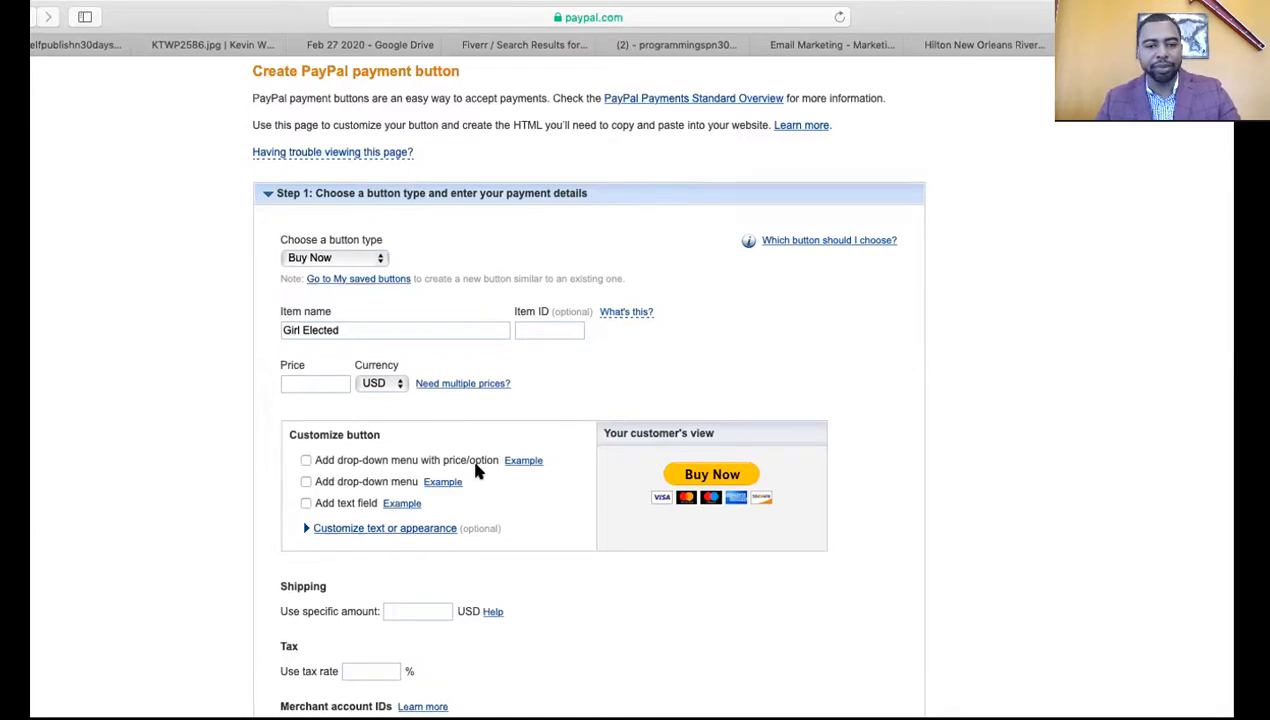
Add a price/option drop-down named Books and extend it to five option rows
click(306, 461)
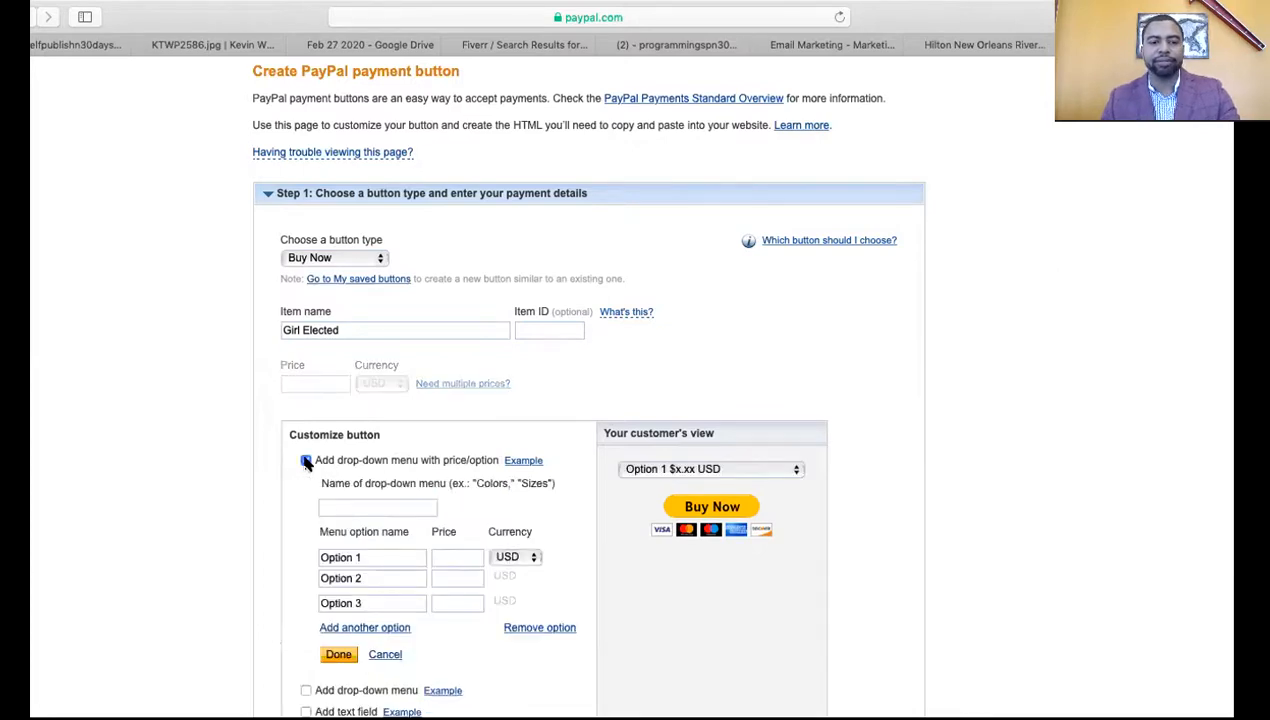
click(390, 504)
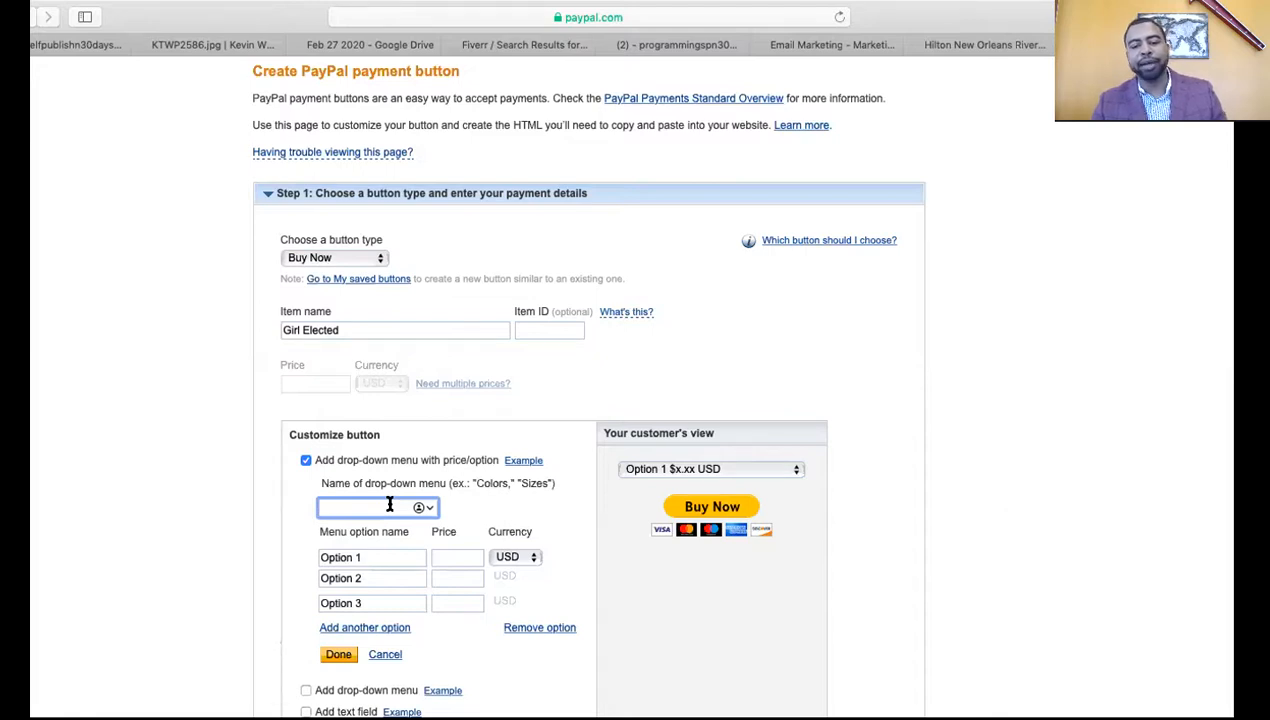
text(B)
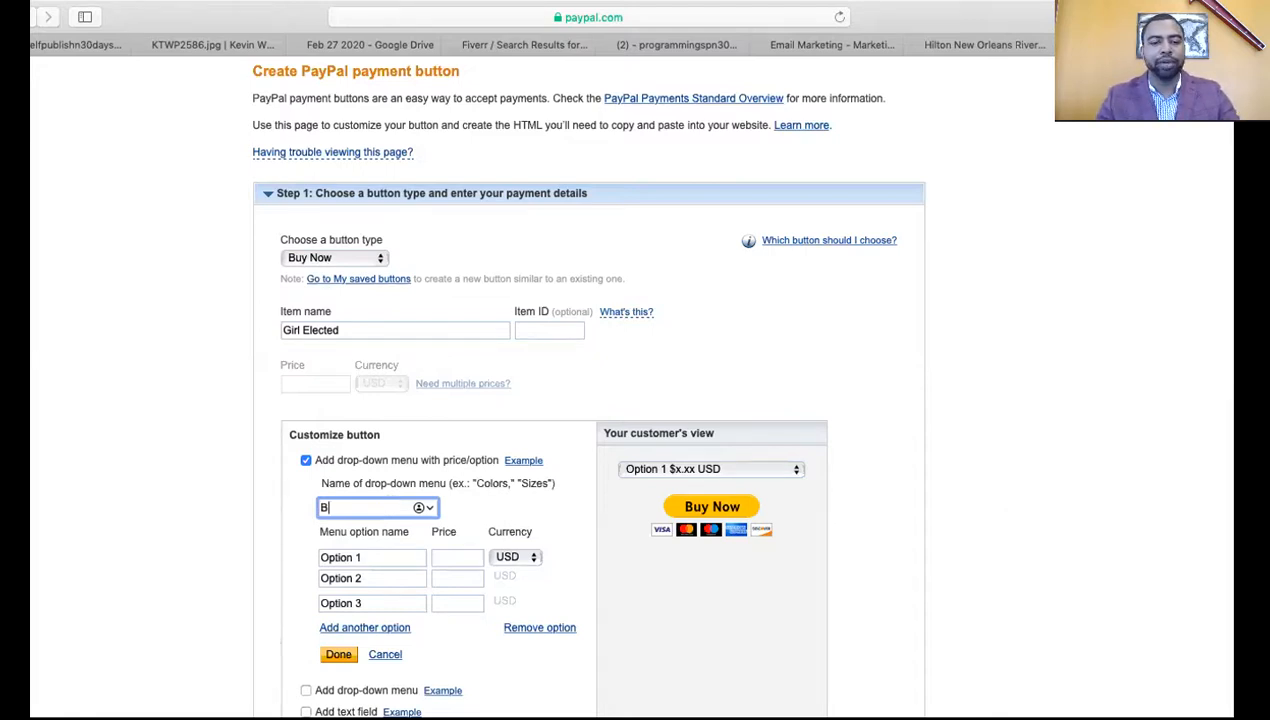
text(ooks)
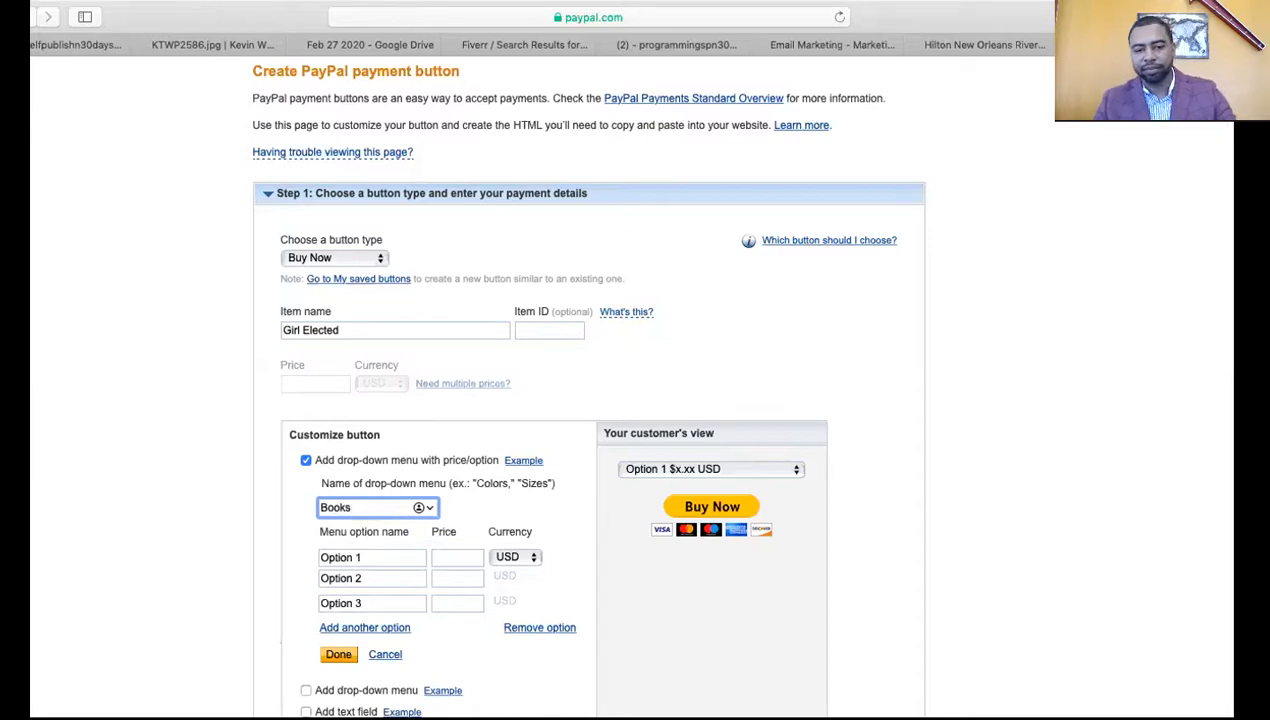
click(578, 571)
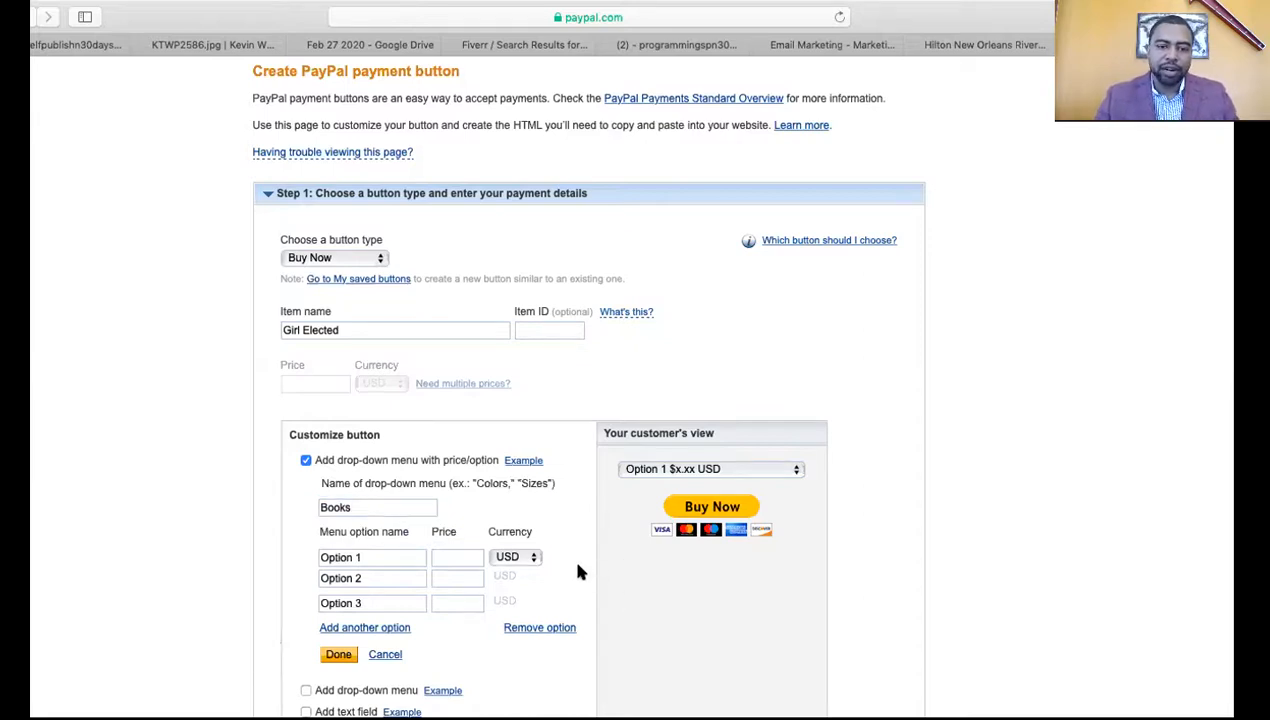
scroll(578, 571, down, 3)
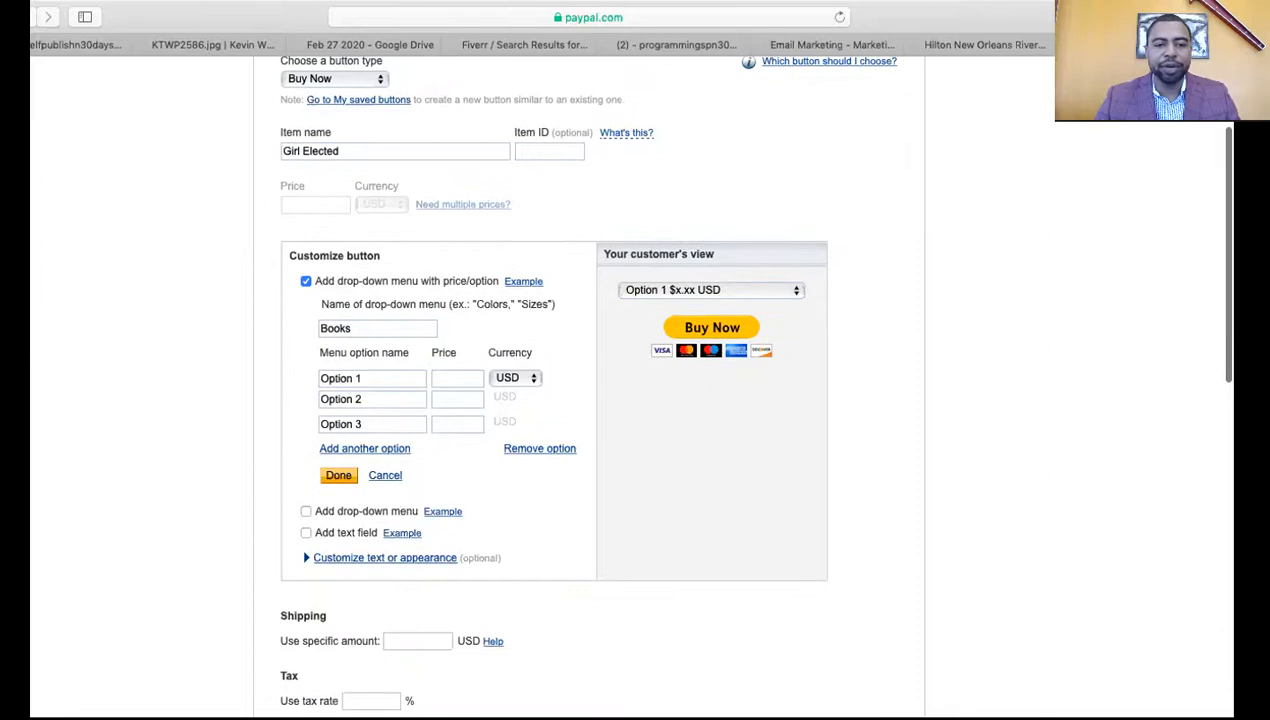
click(372, 450)
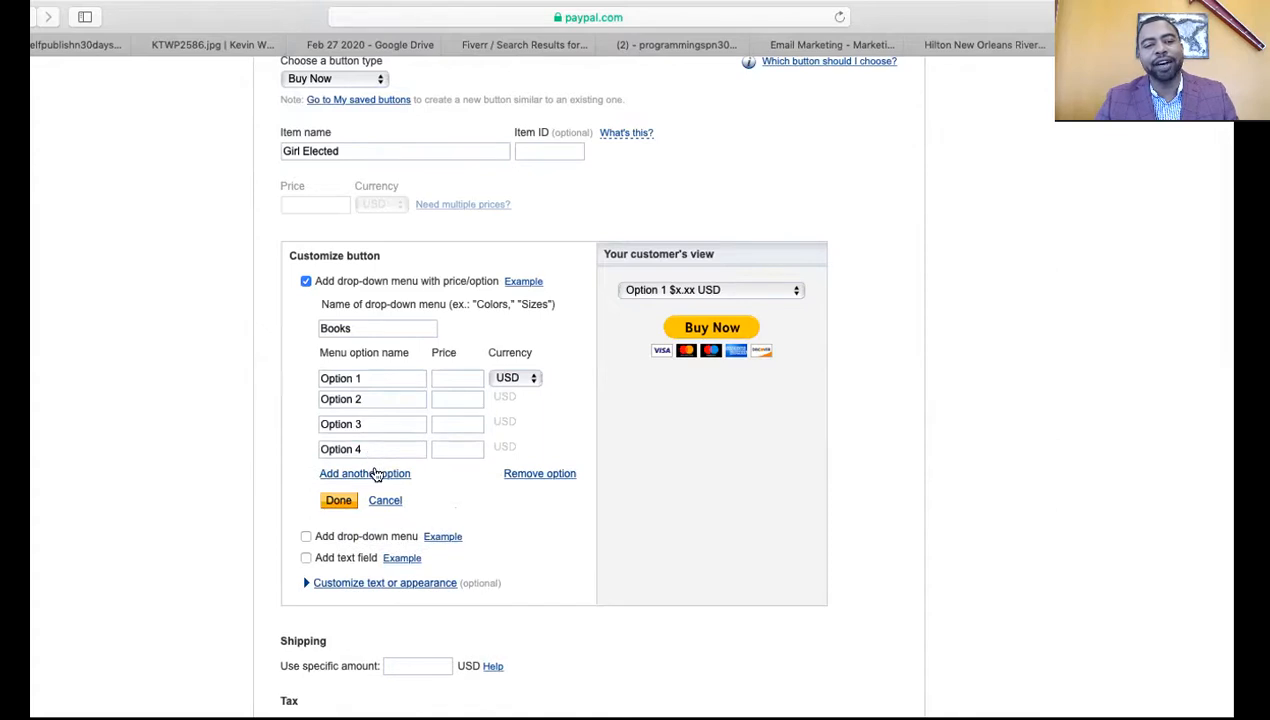
click(376, 474)
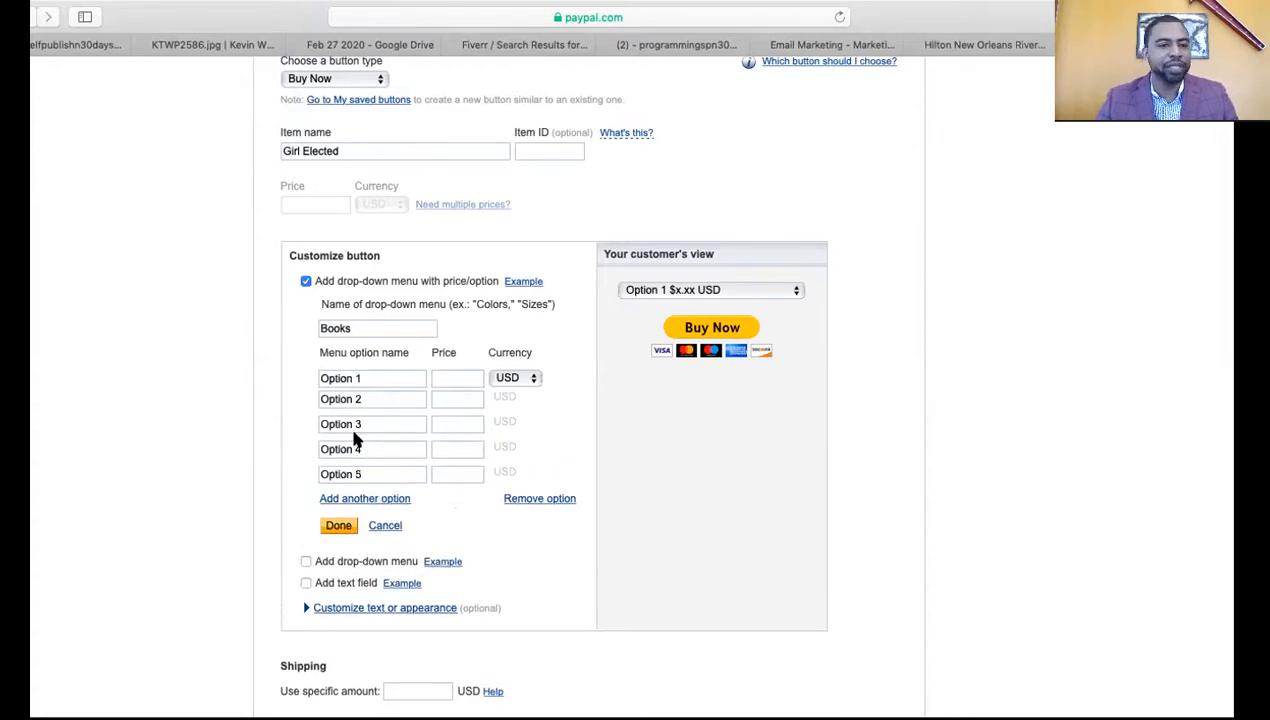
Rename the first three drop-down options to 1 Book, 2 Books and 3 Books
triple_click(333, 378)
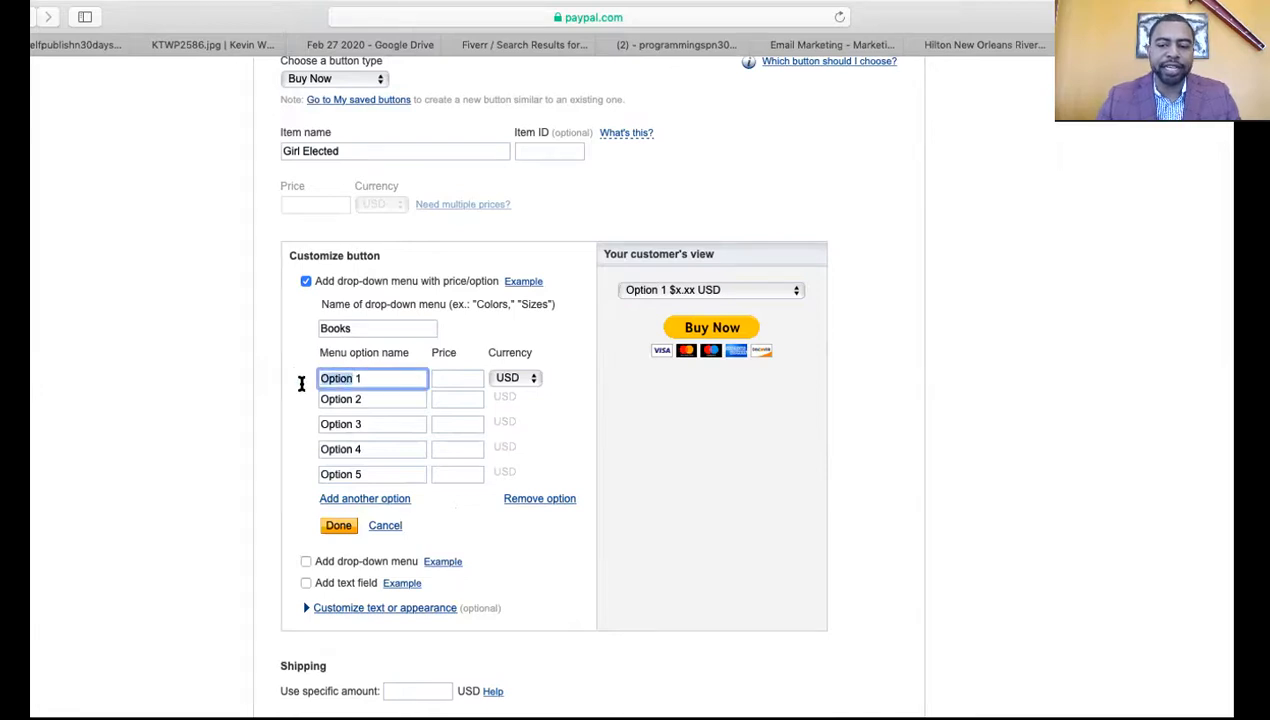
text(1)
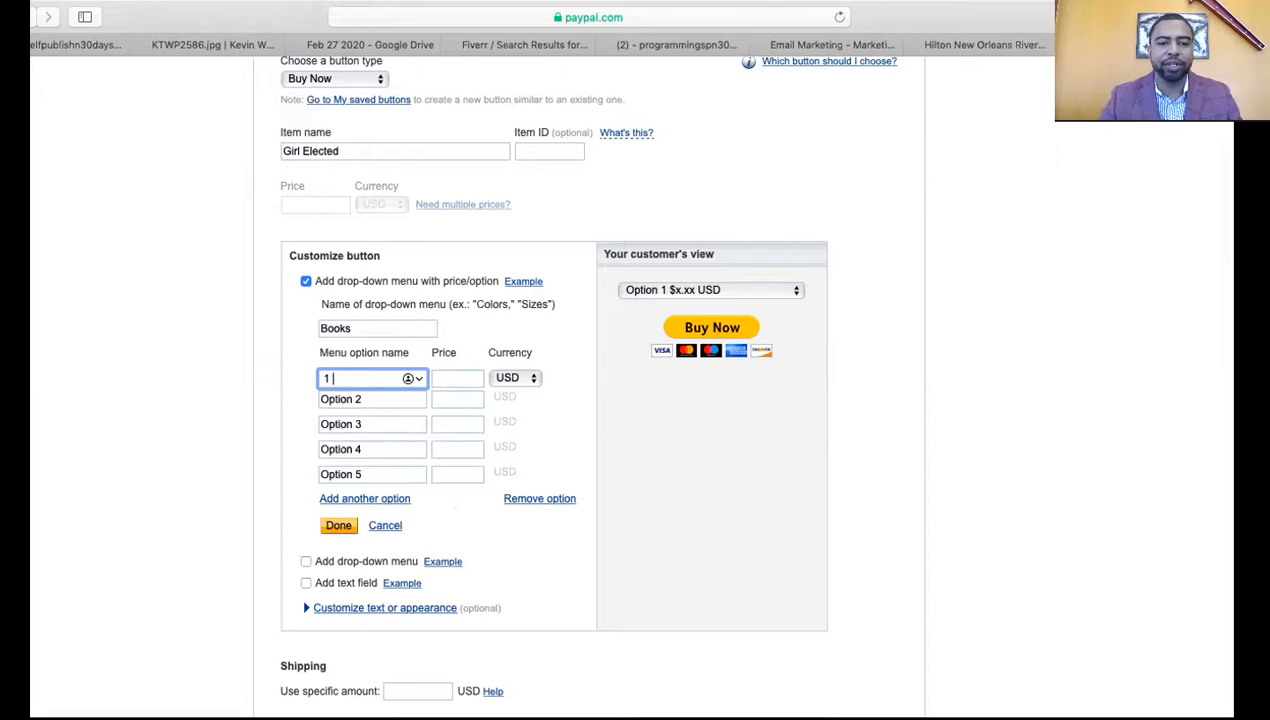
text( Book)
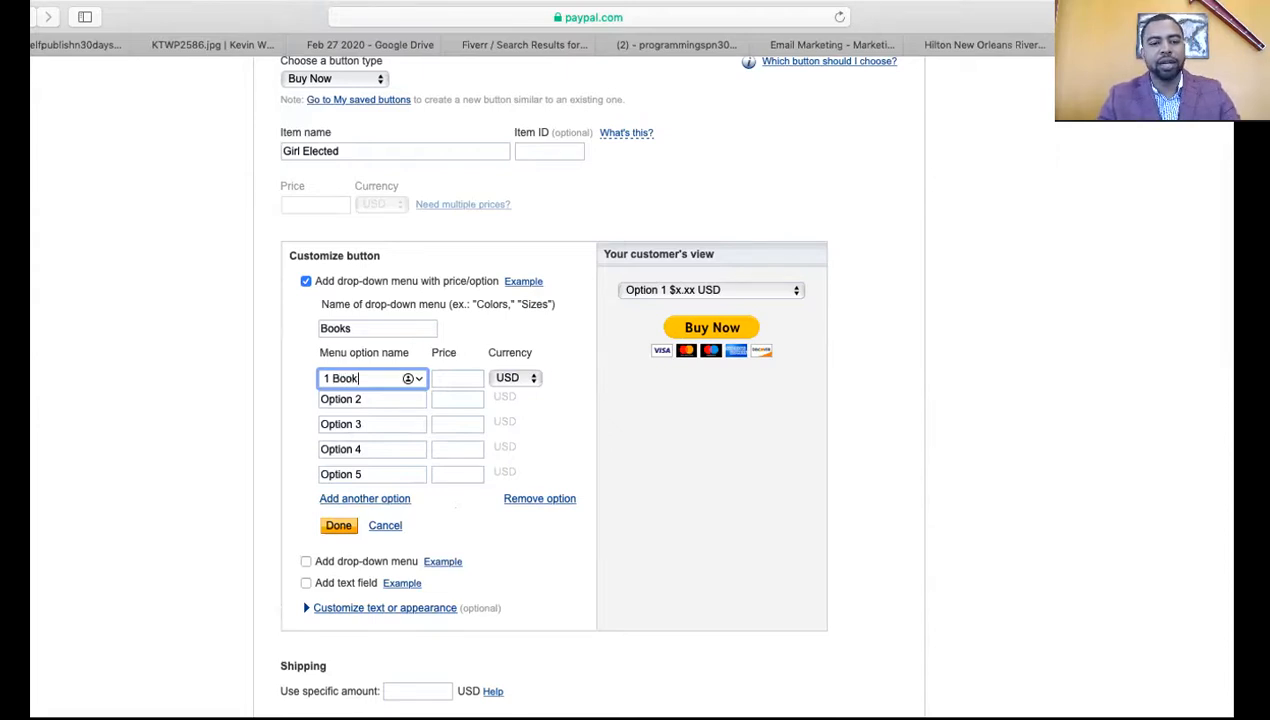
drag(352, 399, 257, 398)
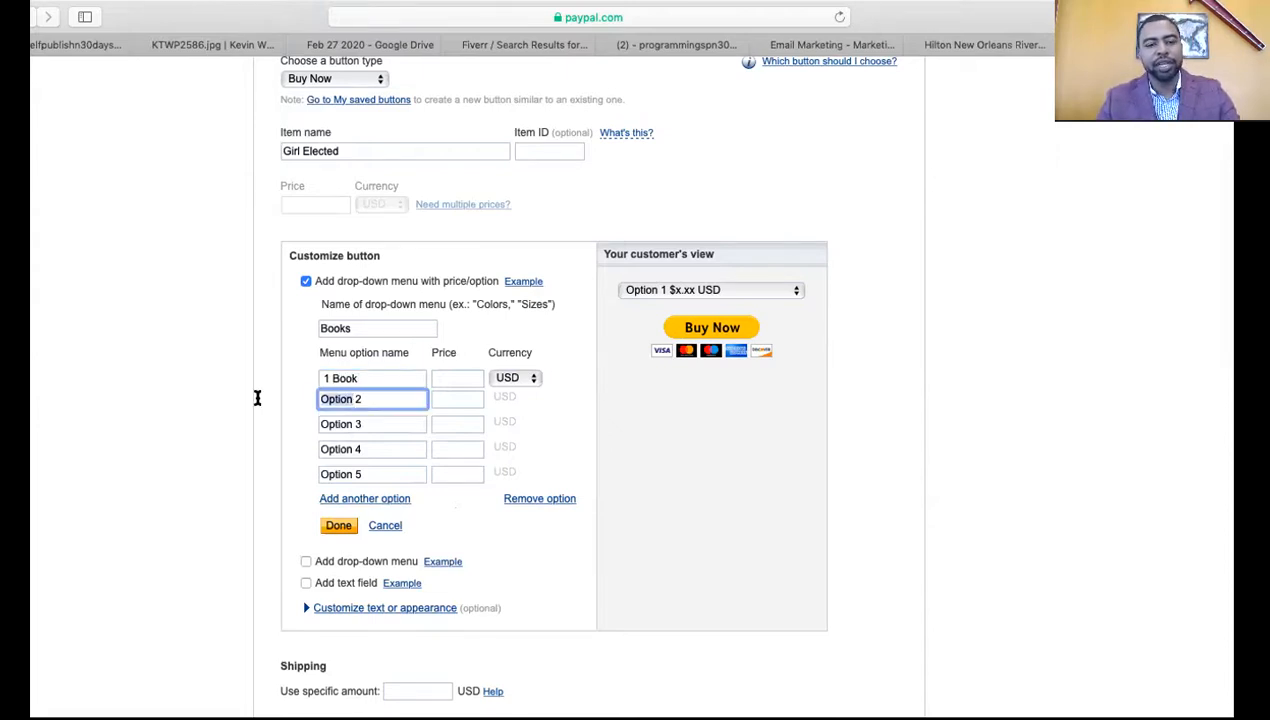
key(BackSpace)
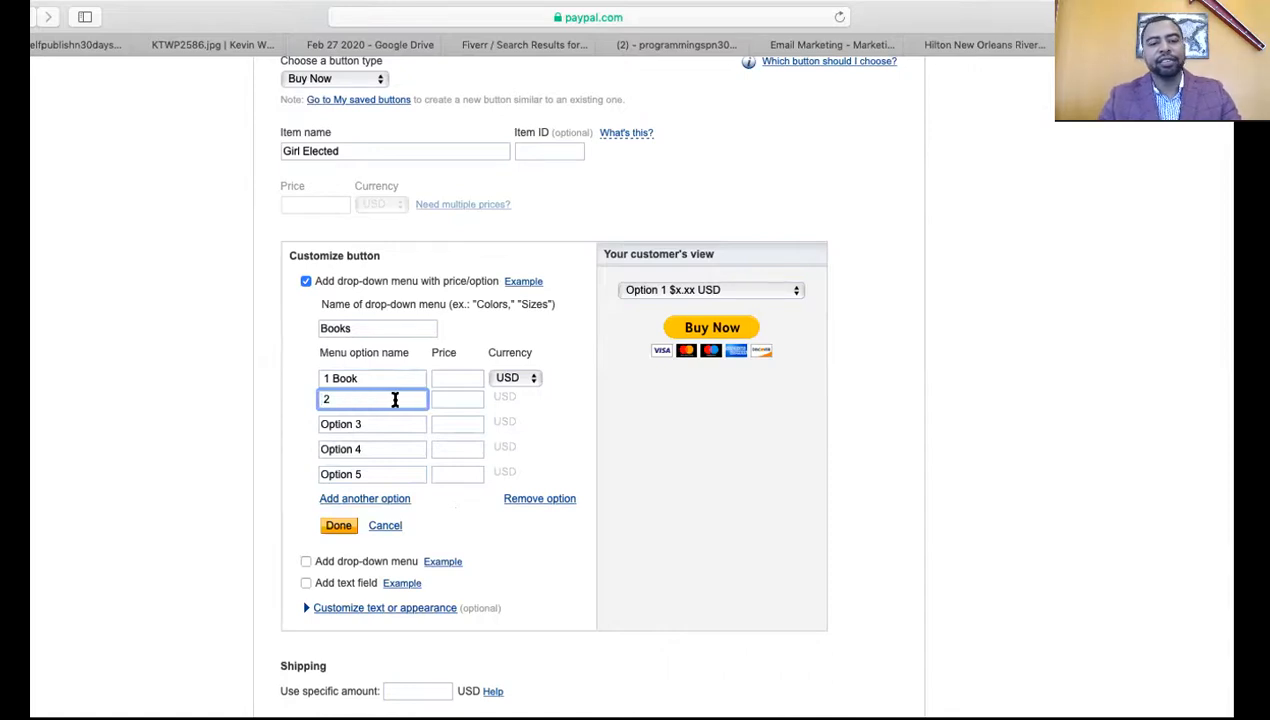
click(343, 399)
text(Books)
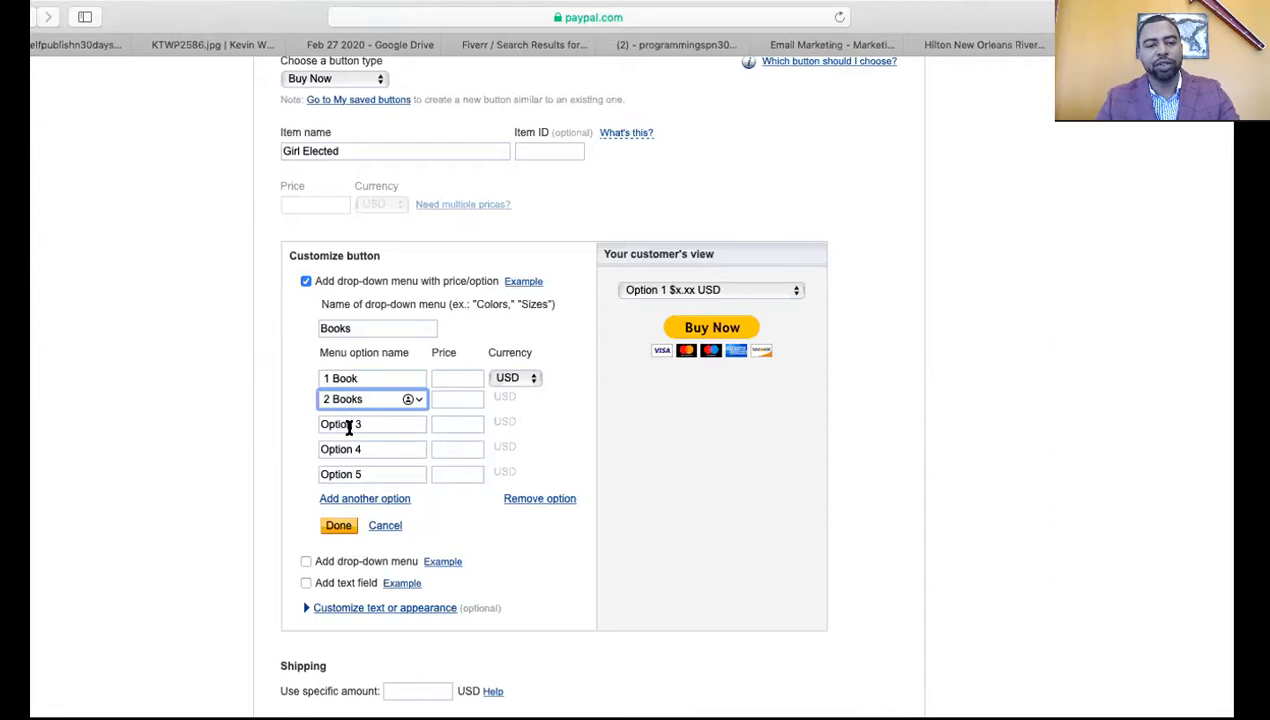
drag(362, 398, 333, 399)
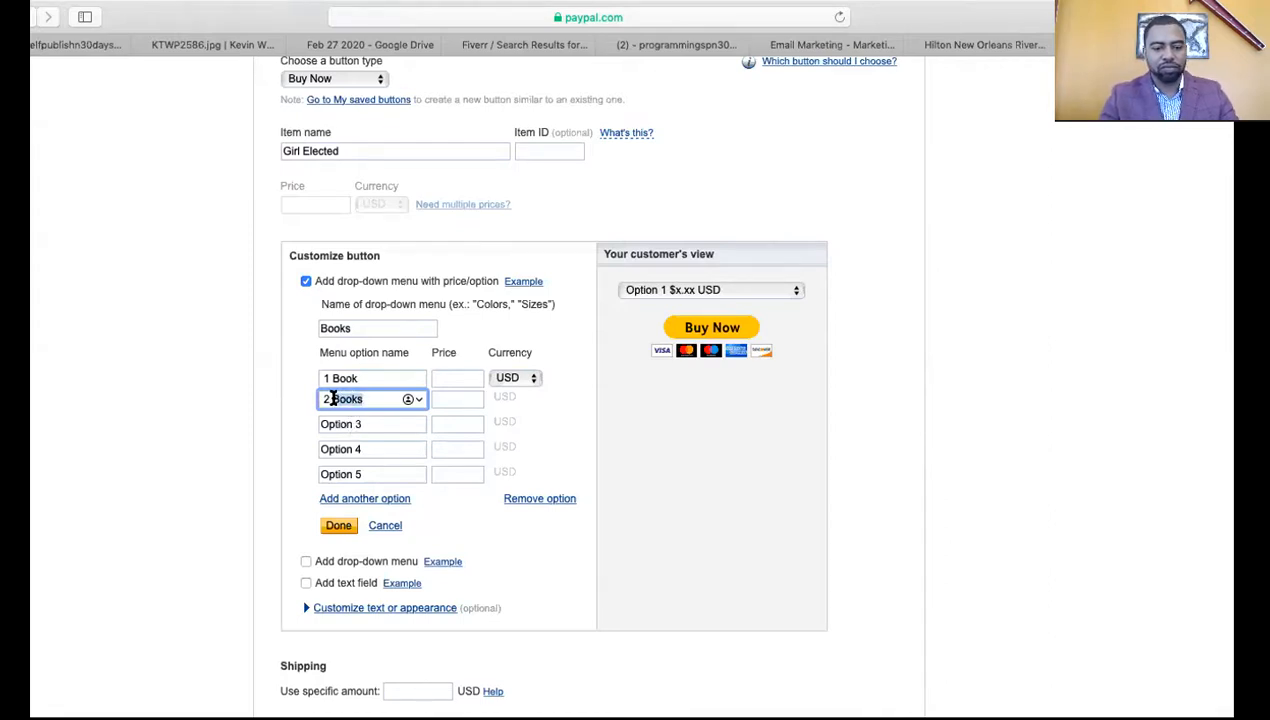
drag(358, 424, 293, 424)
text(3)
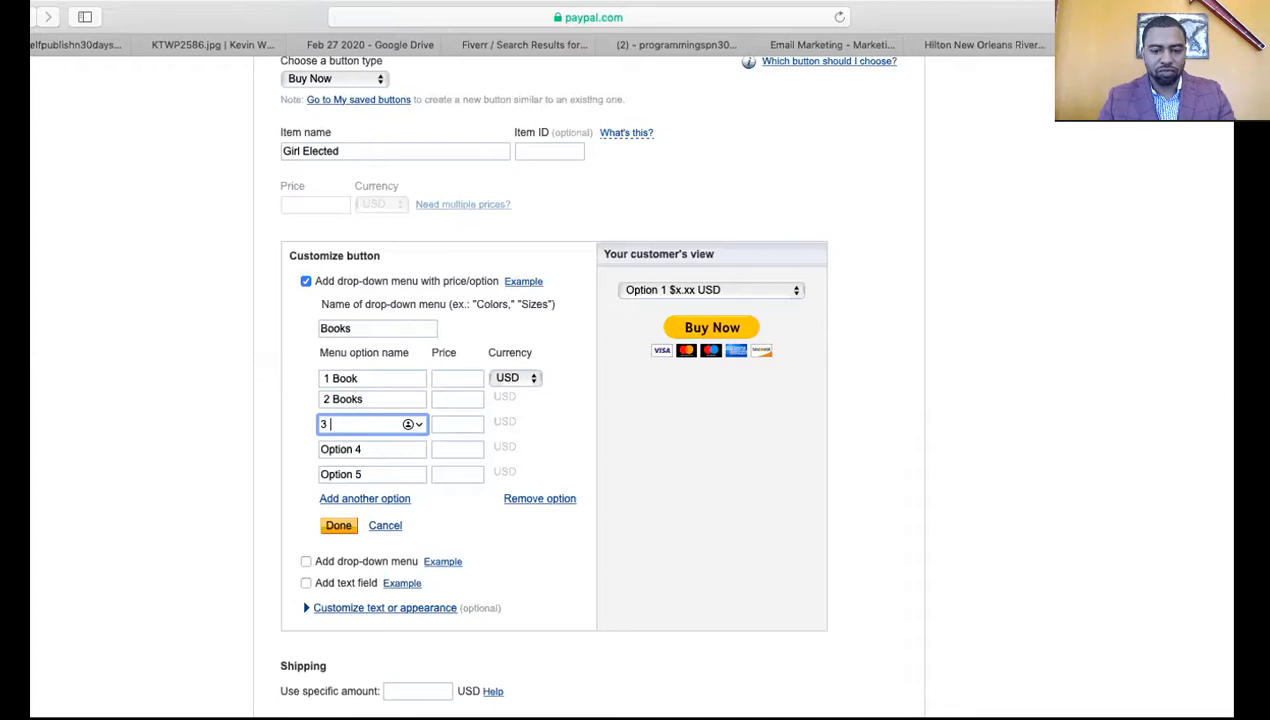
text( Books)
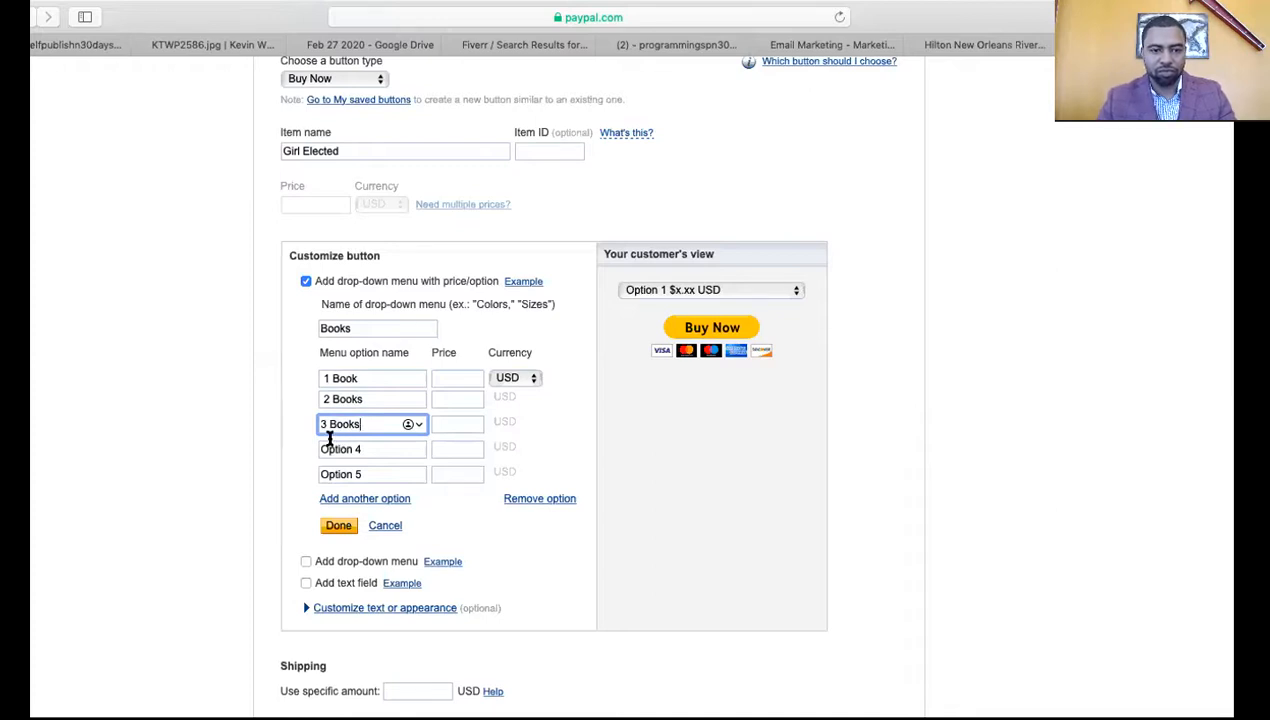
click(320, 425)
Rename the fourth and fifth options to 4 Books and 5 Books
double_click(353, 449)
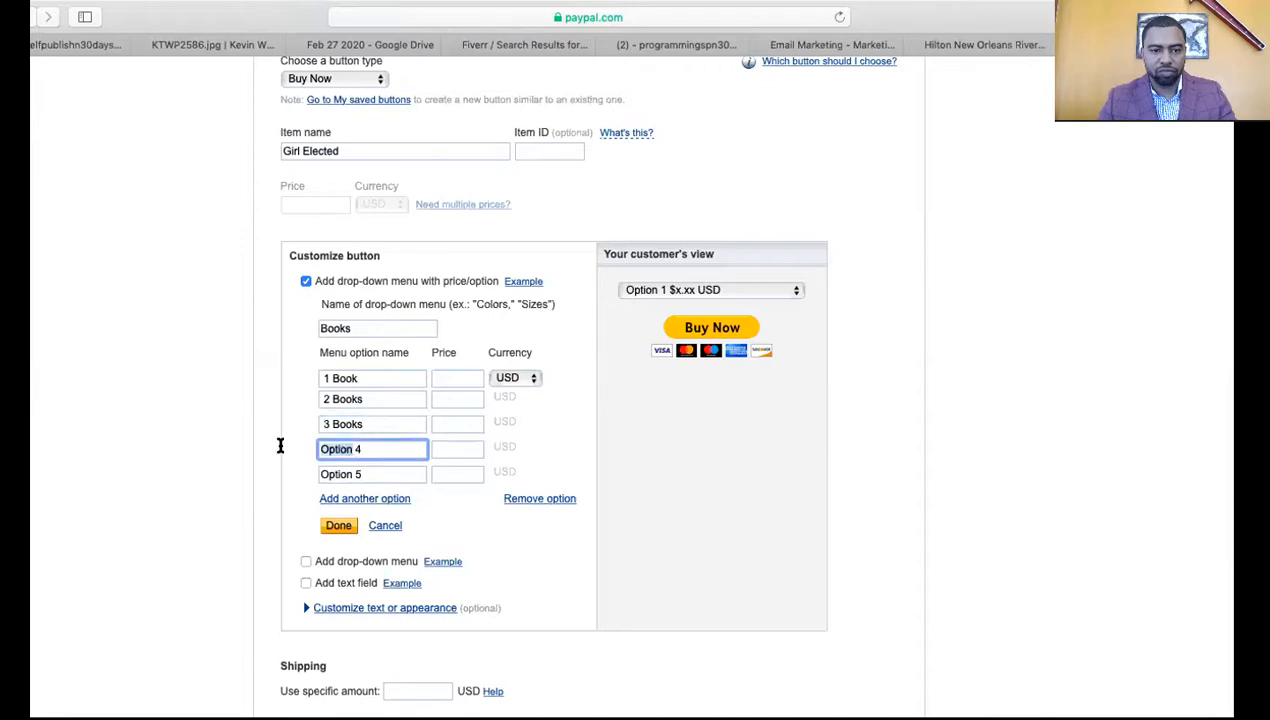
key(BackSpace)
key(Delete)
key(Delete)
text(4)
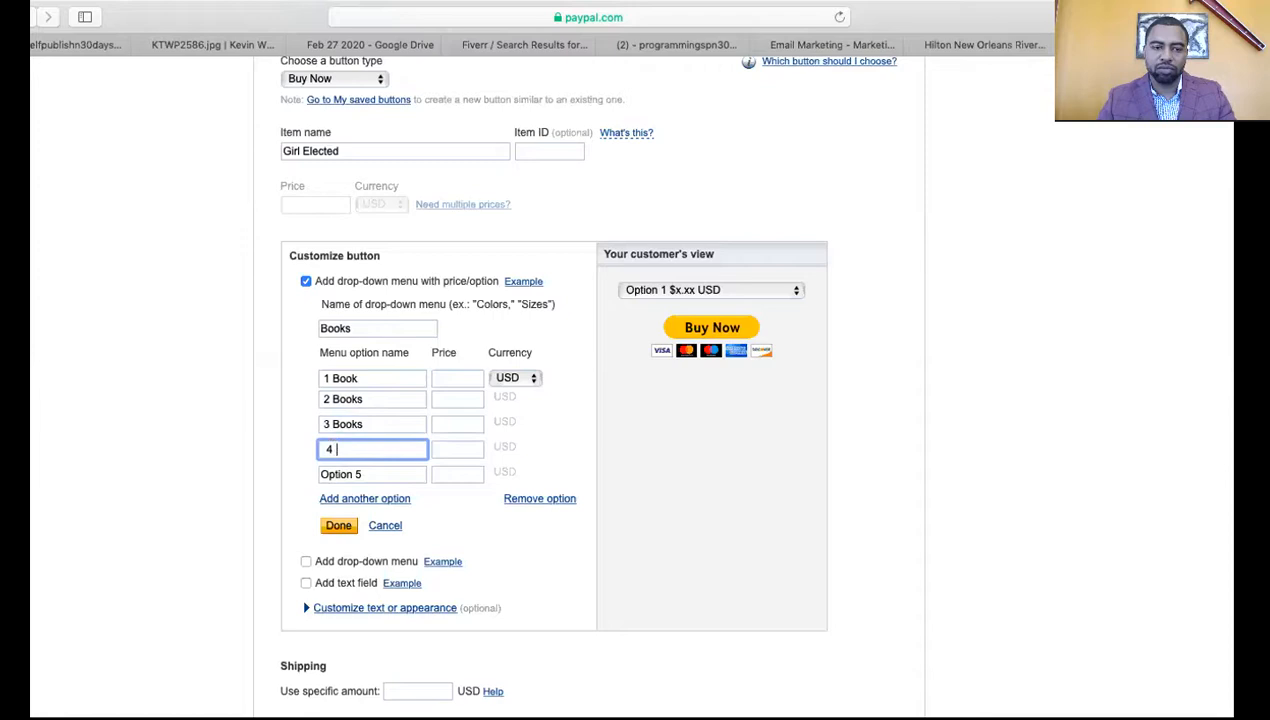
text( Books)
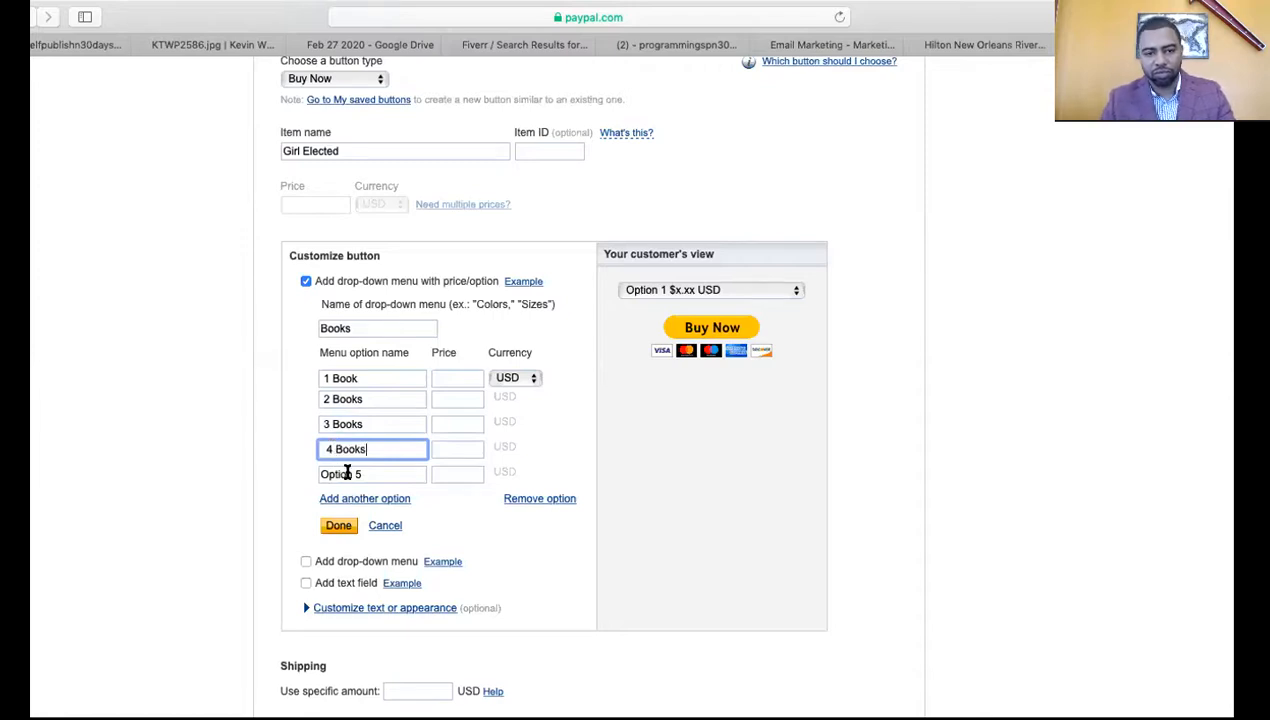
click(349, 474)
key(BackSpace)
key(BackSpace)
key(BackSpace)
key(BackSpace)
key(BackSpace)
key(BackSpace)
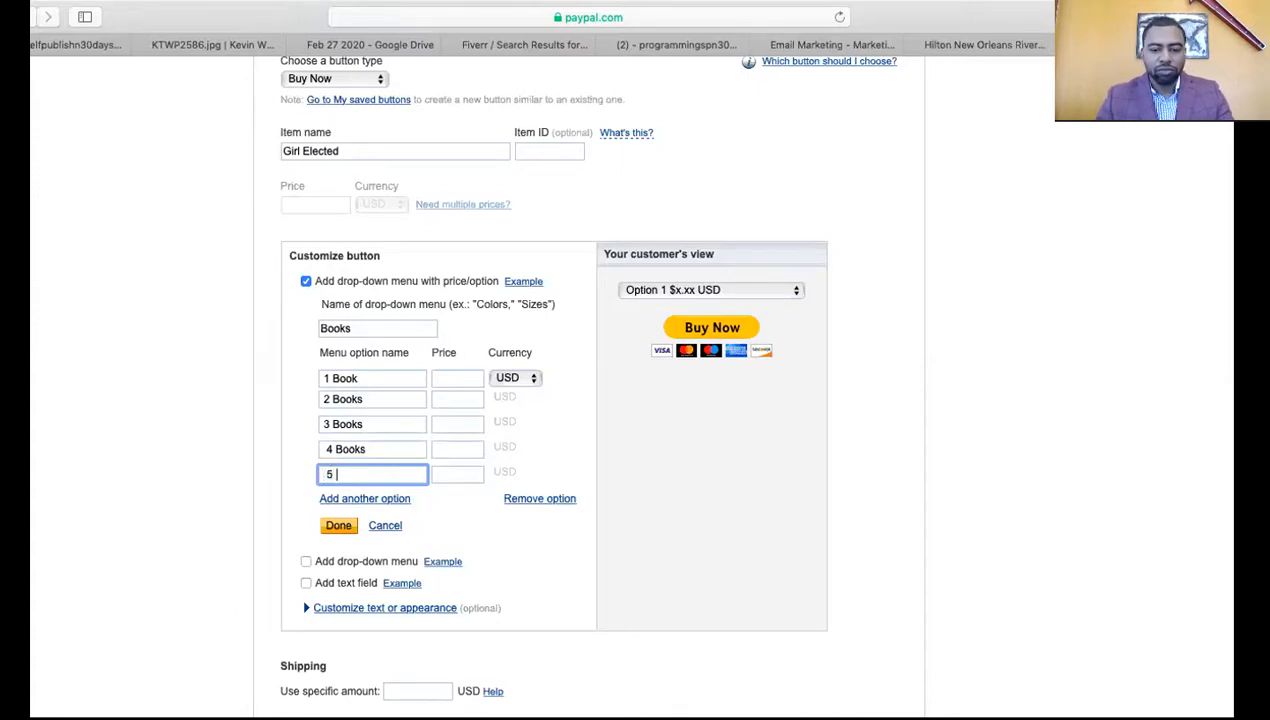
text(Books)
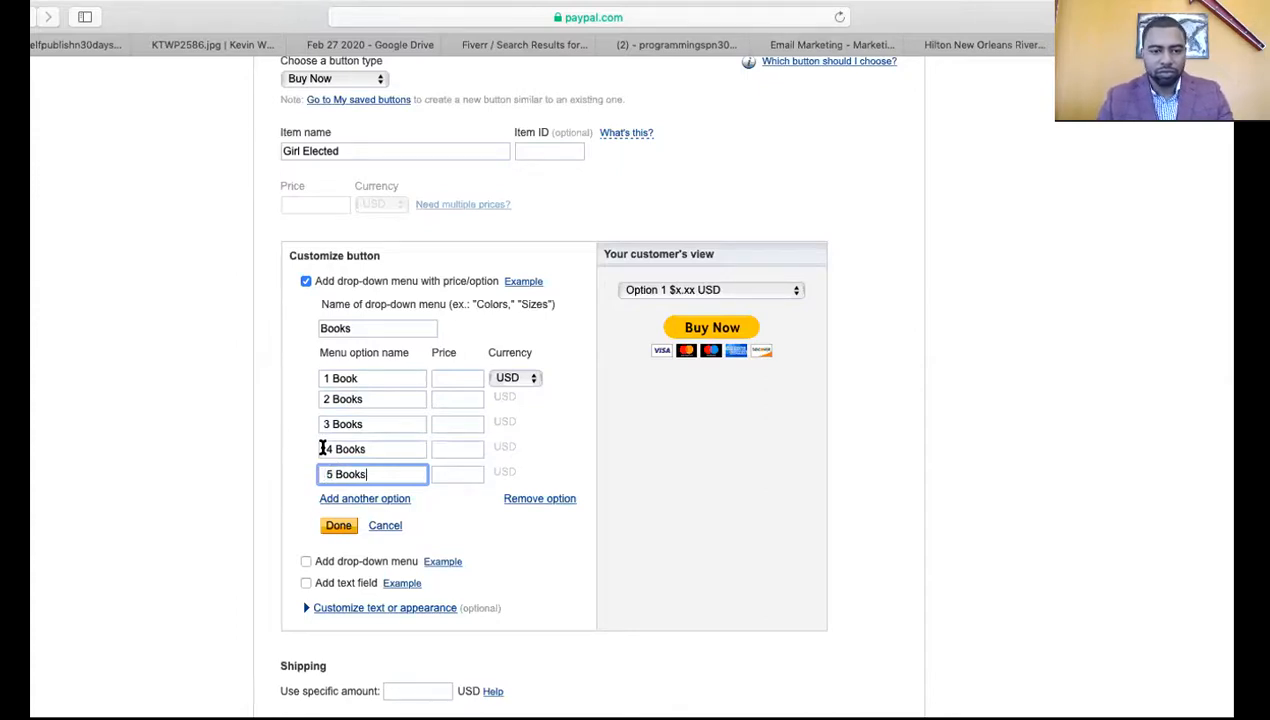
click(322, 448)
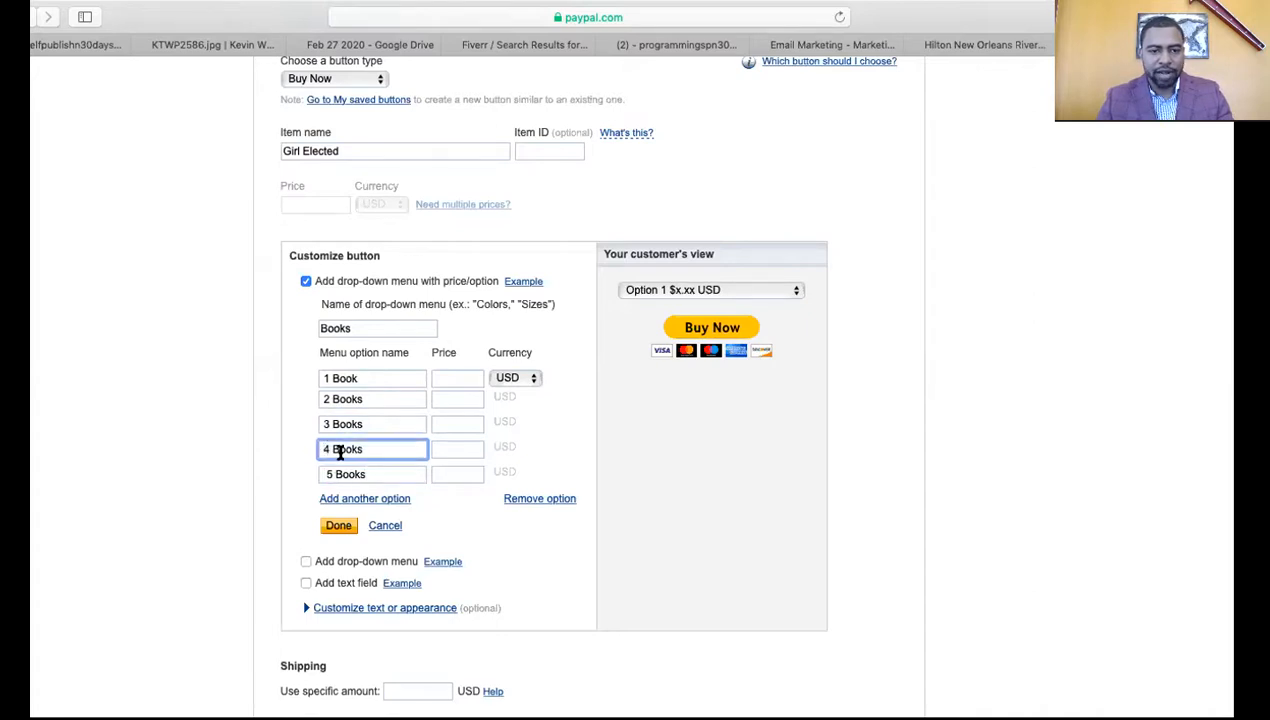
click(325, 473)
key(BackSpace)
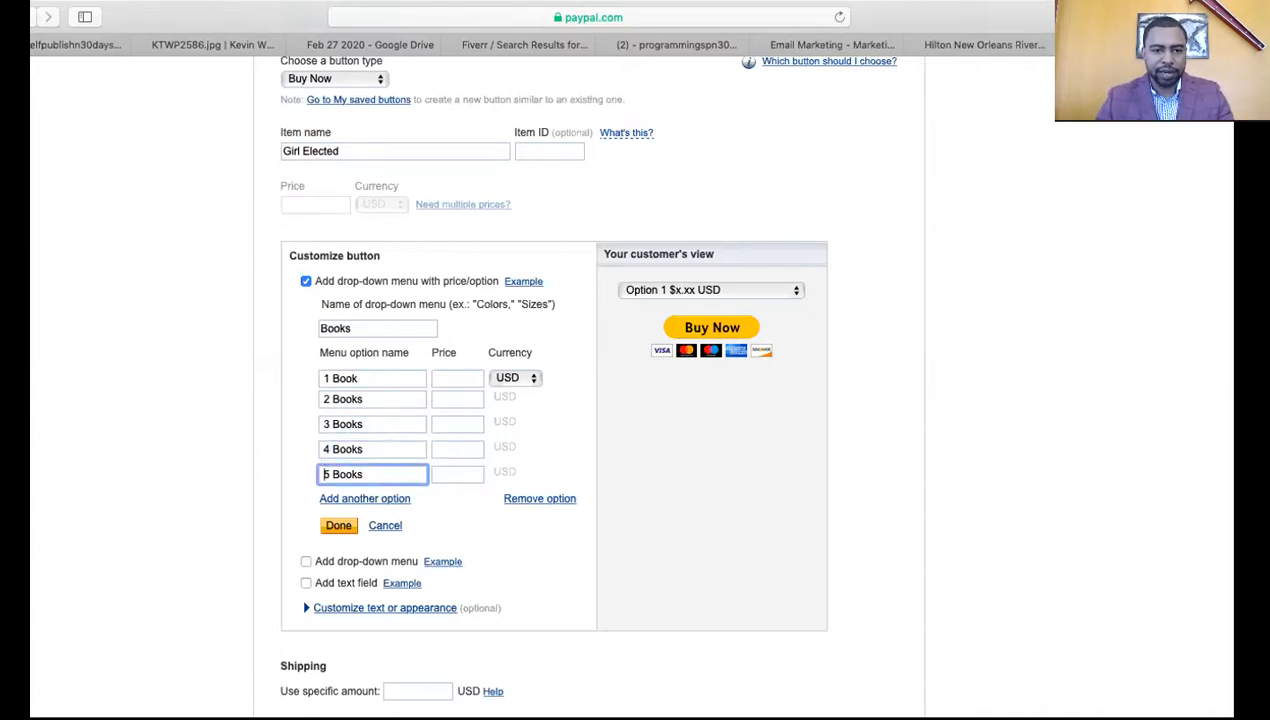
Price the options 20.00, 40.00, 60.00, 80.00 and 100.00 USD and save the drop-down
click(446, 377)
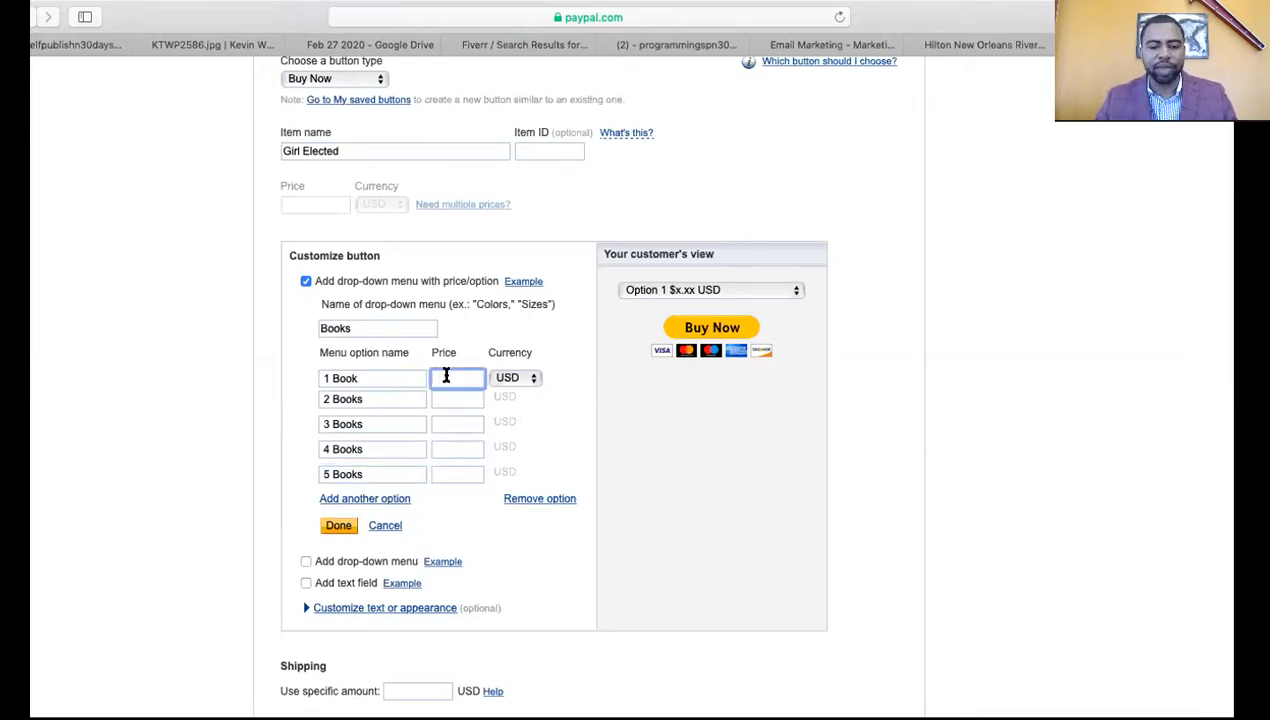
text(2)
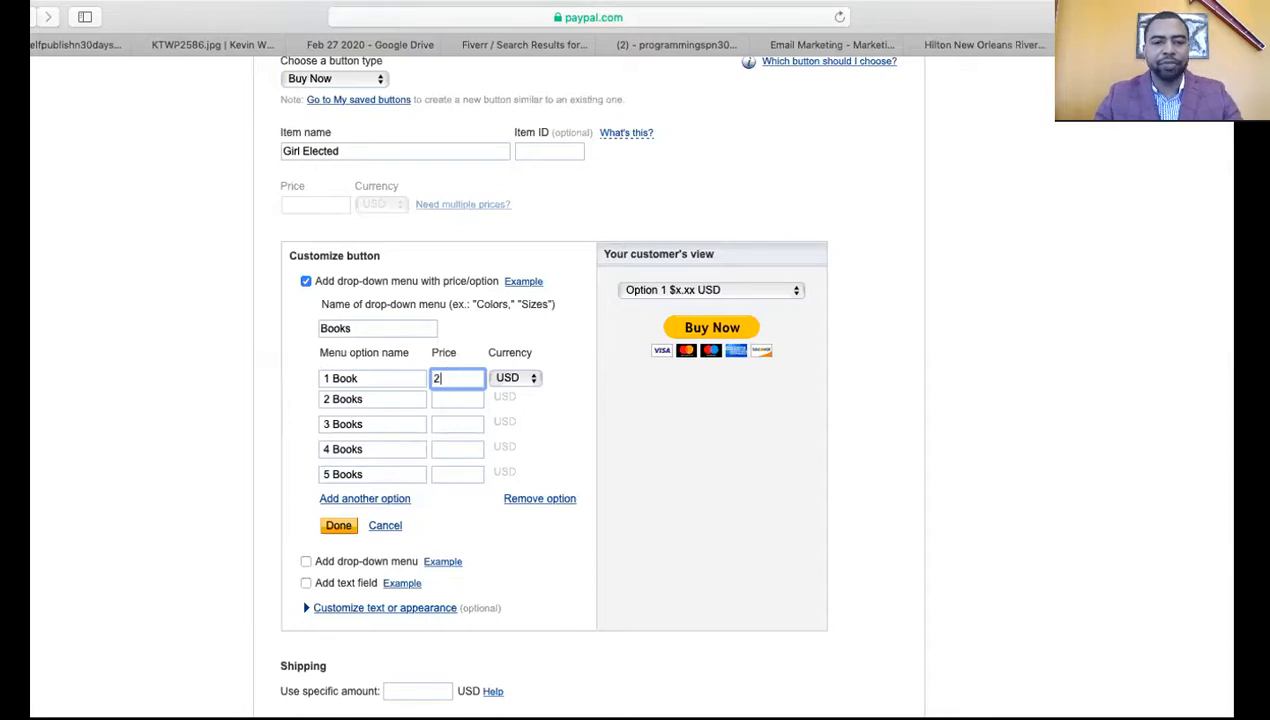
text(0.00)
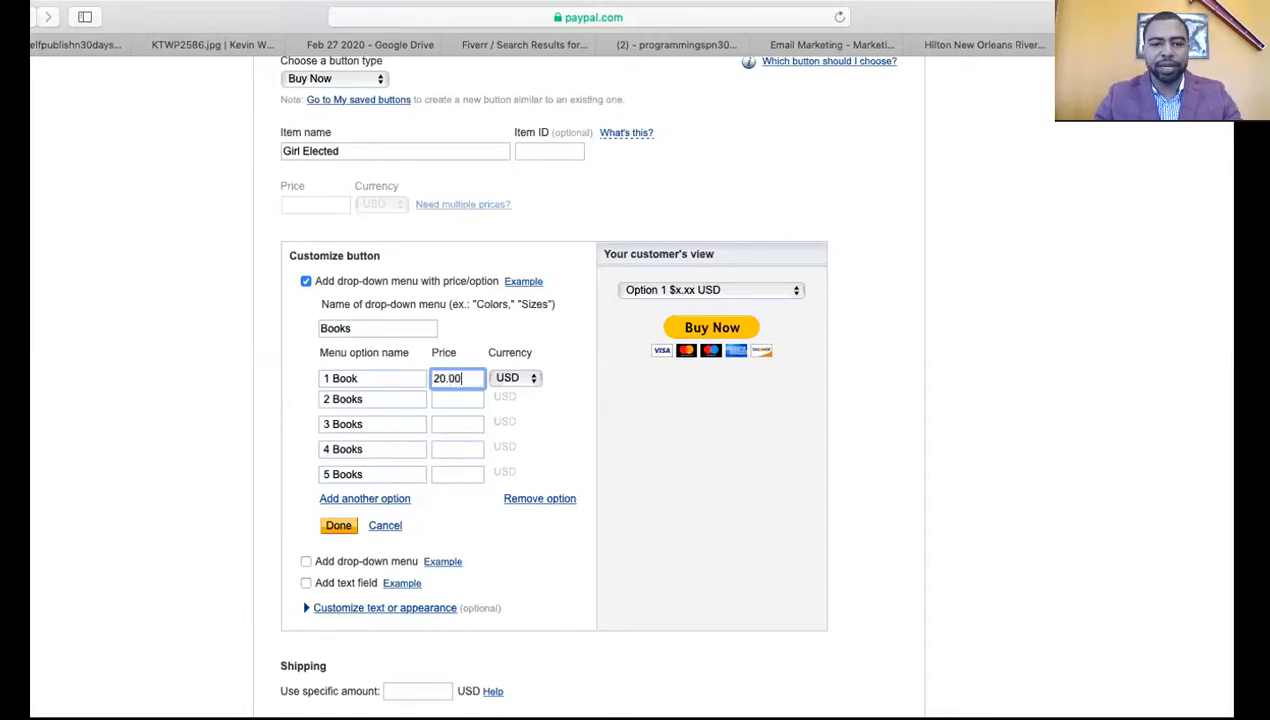
click(449, 399)
text(40.00)
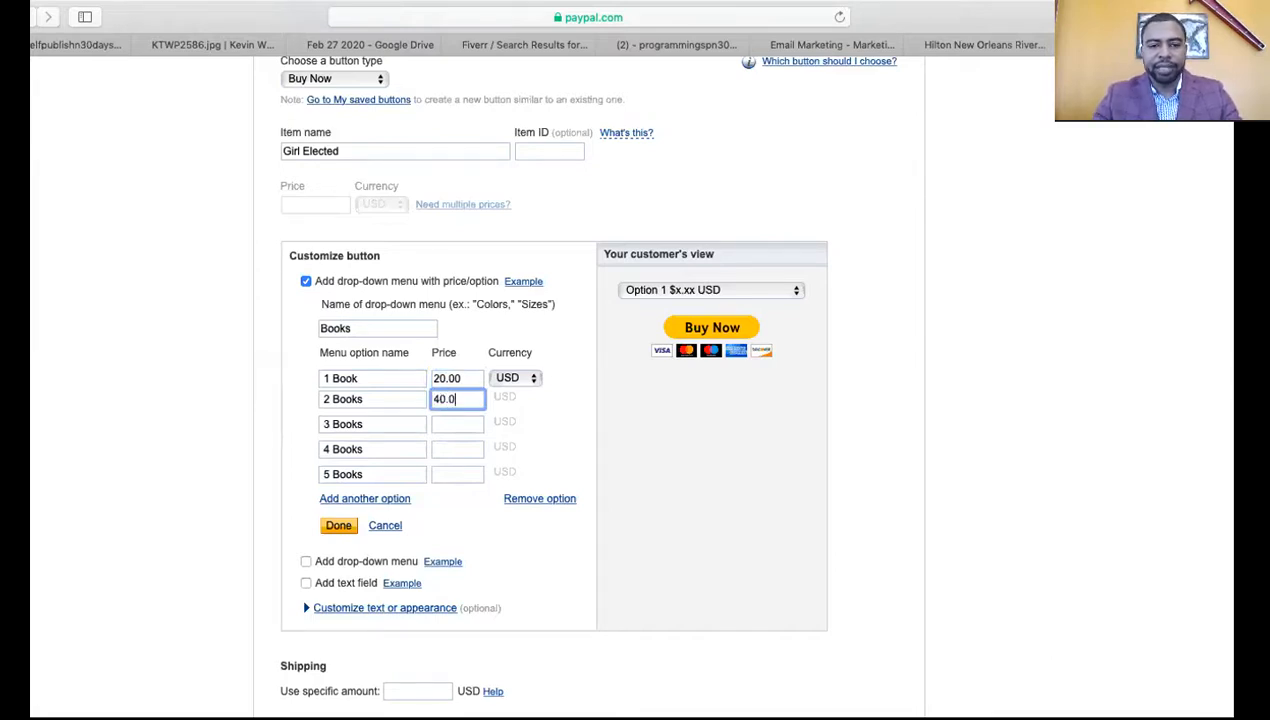
click(454, 418)
text(6)
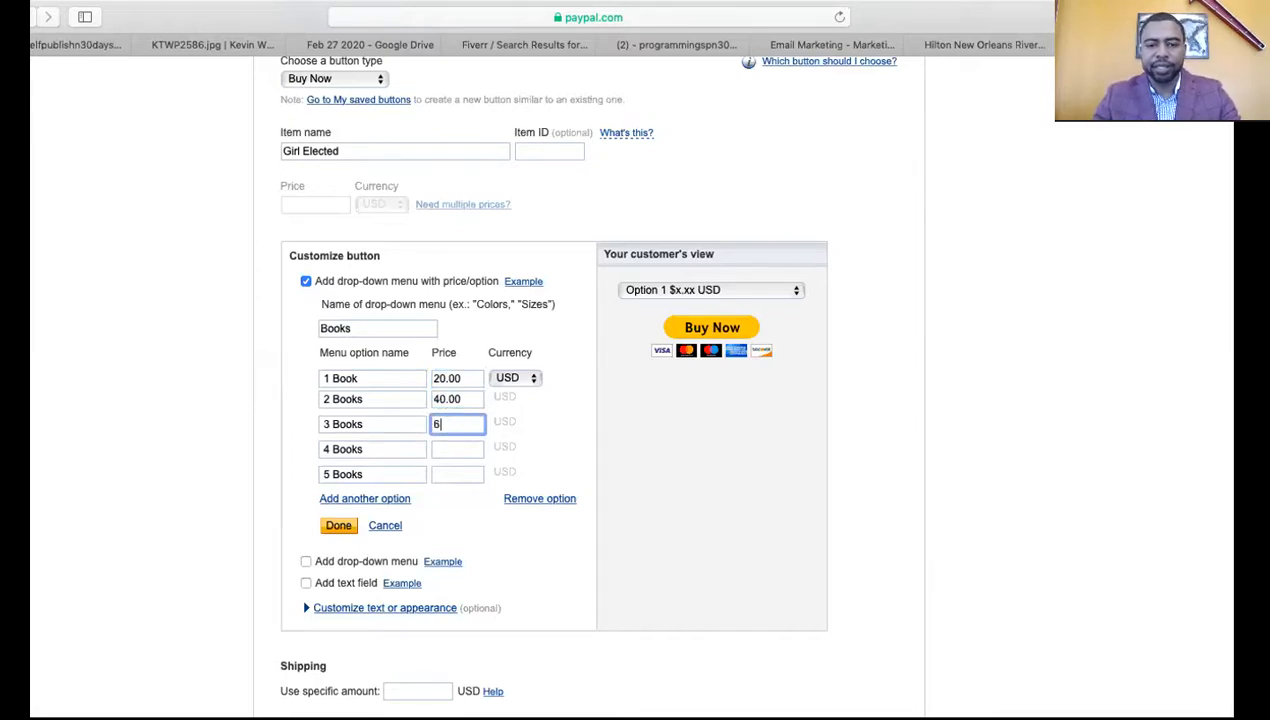
text(0.00)
click(451, 450)
text(80.00)
click(447, 476)
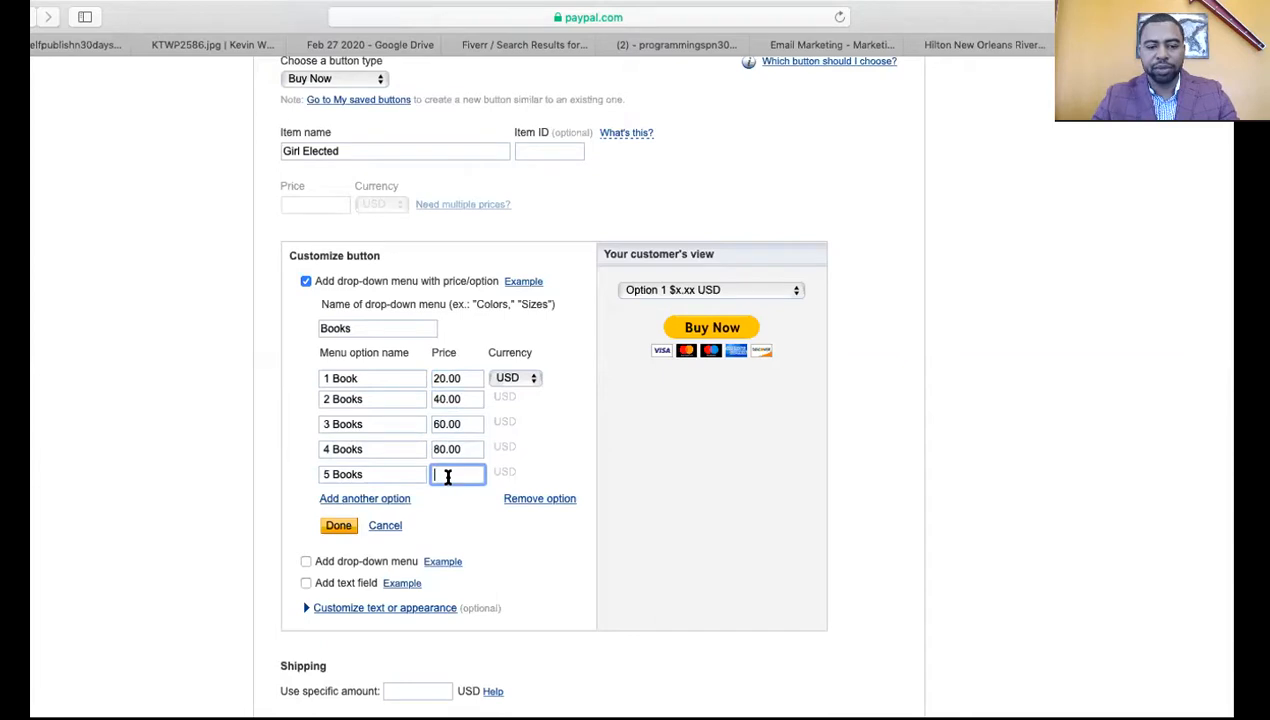
text(100.00)
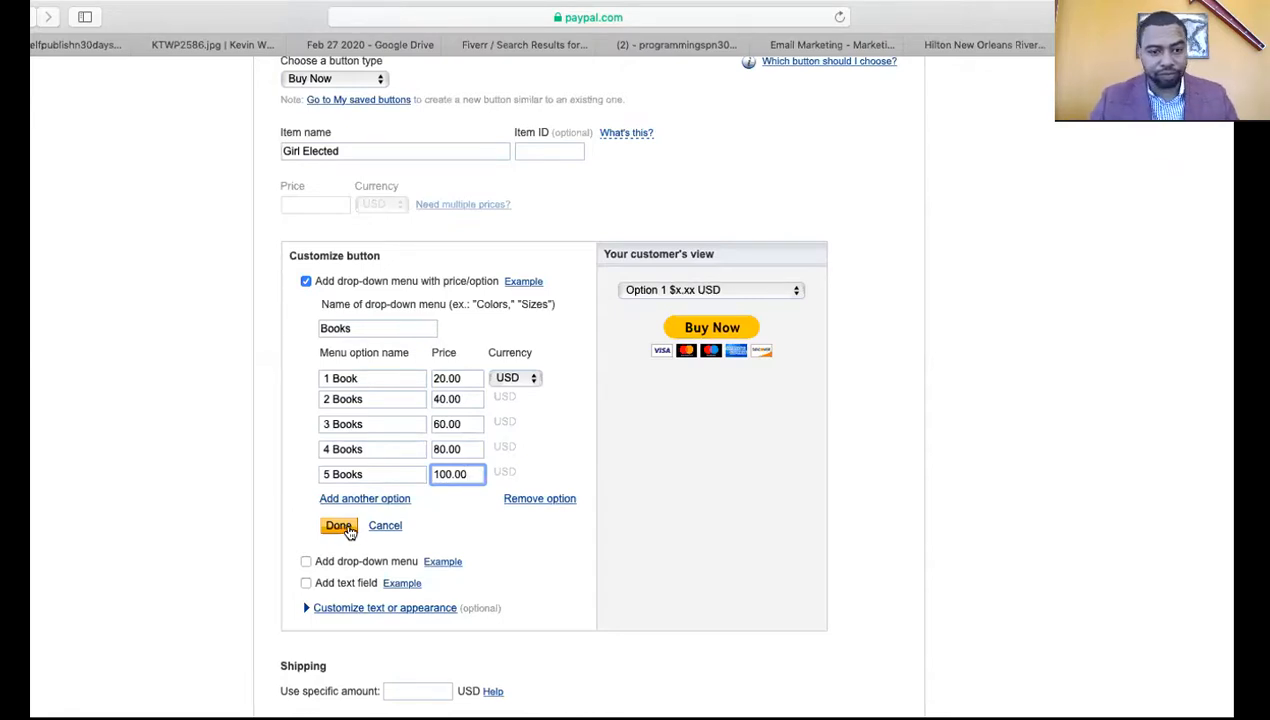
click(340, 527)
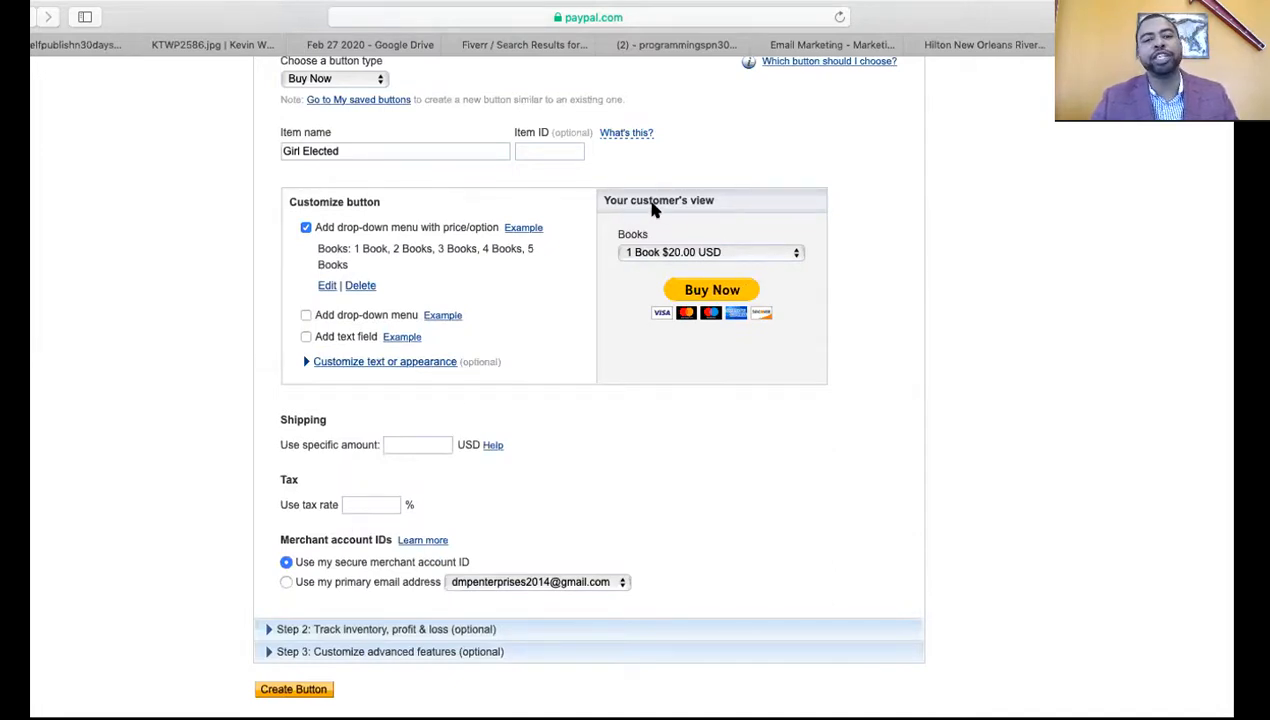
click(796, 254)
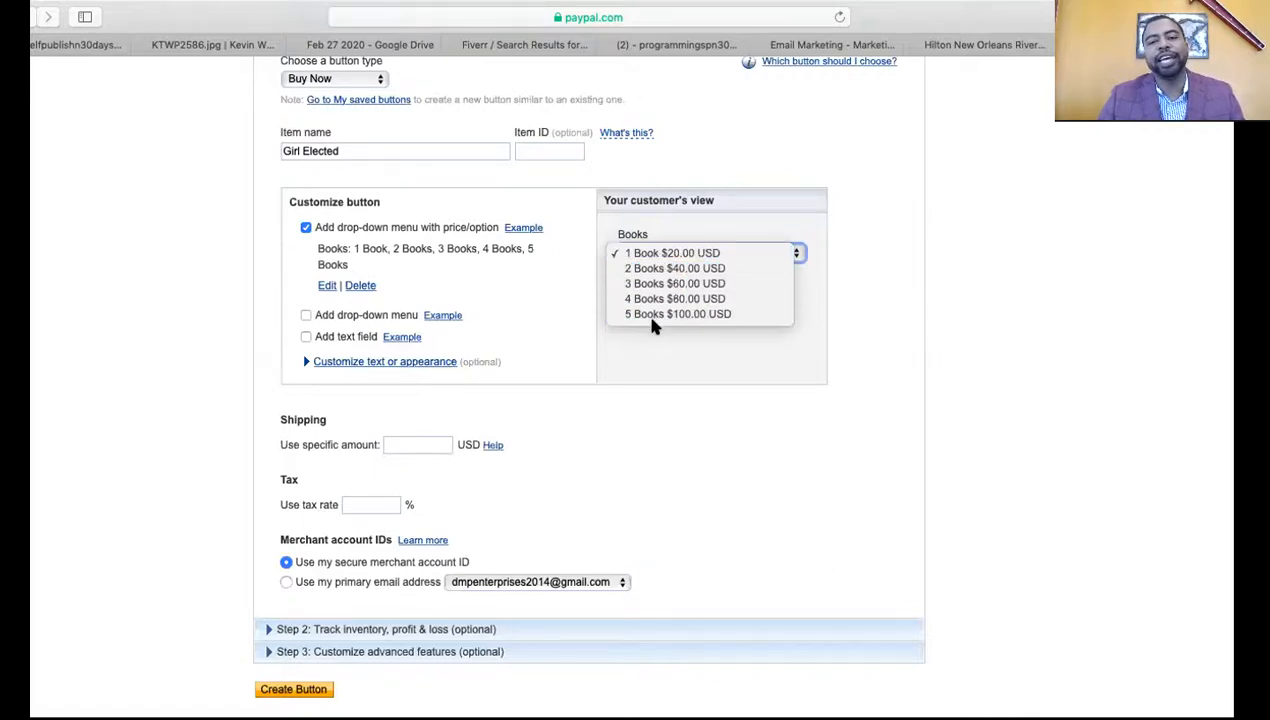
click(729, 416)
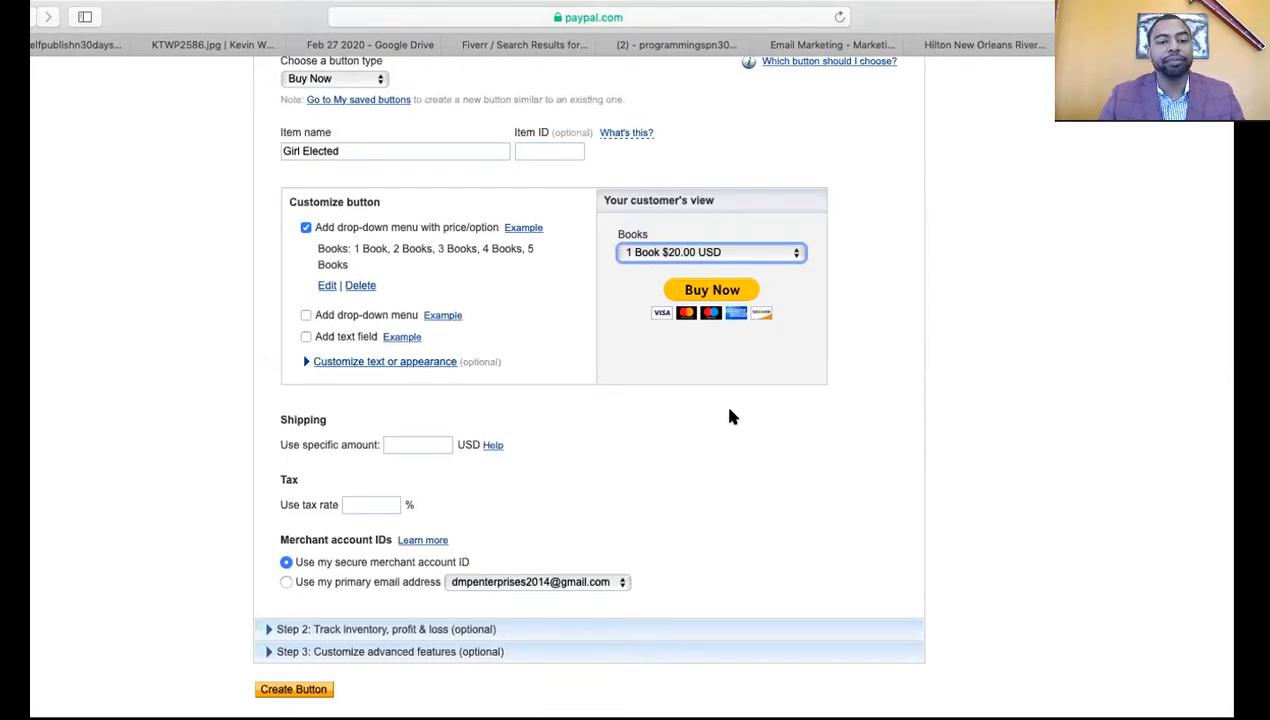
Set a flat shipping amount of 5.00 USD on the button
click(422, 446)
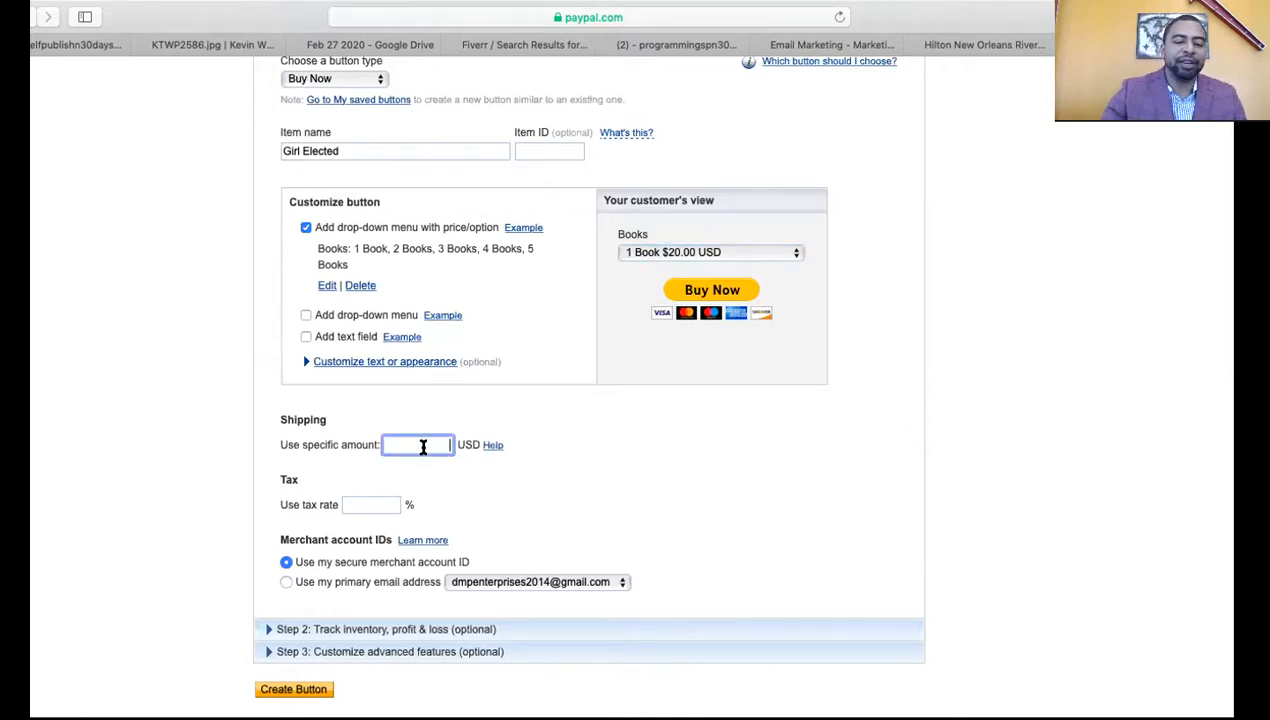
text(5.00)
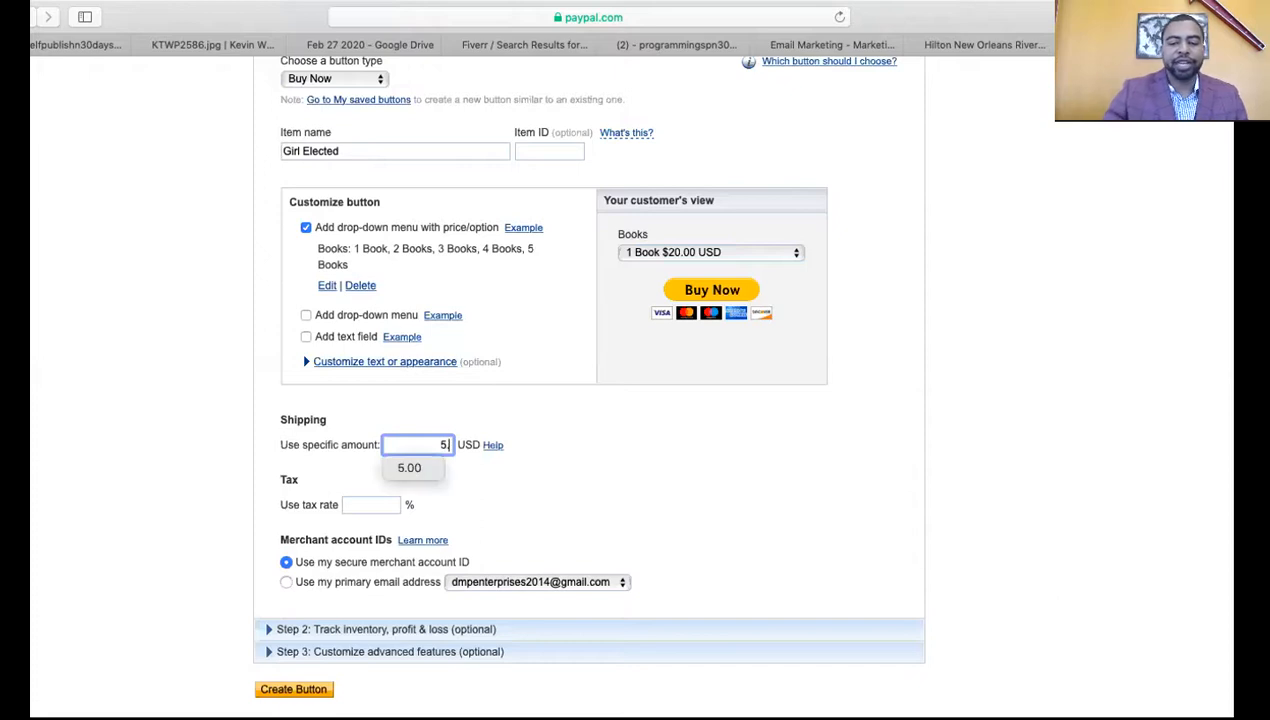
click(537, 492)
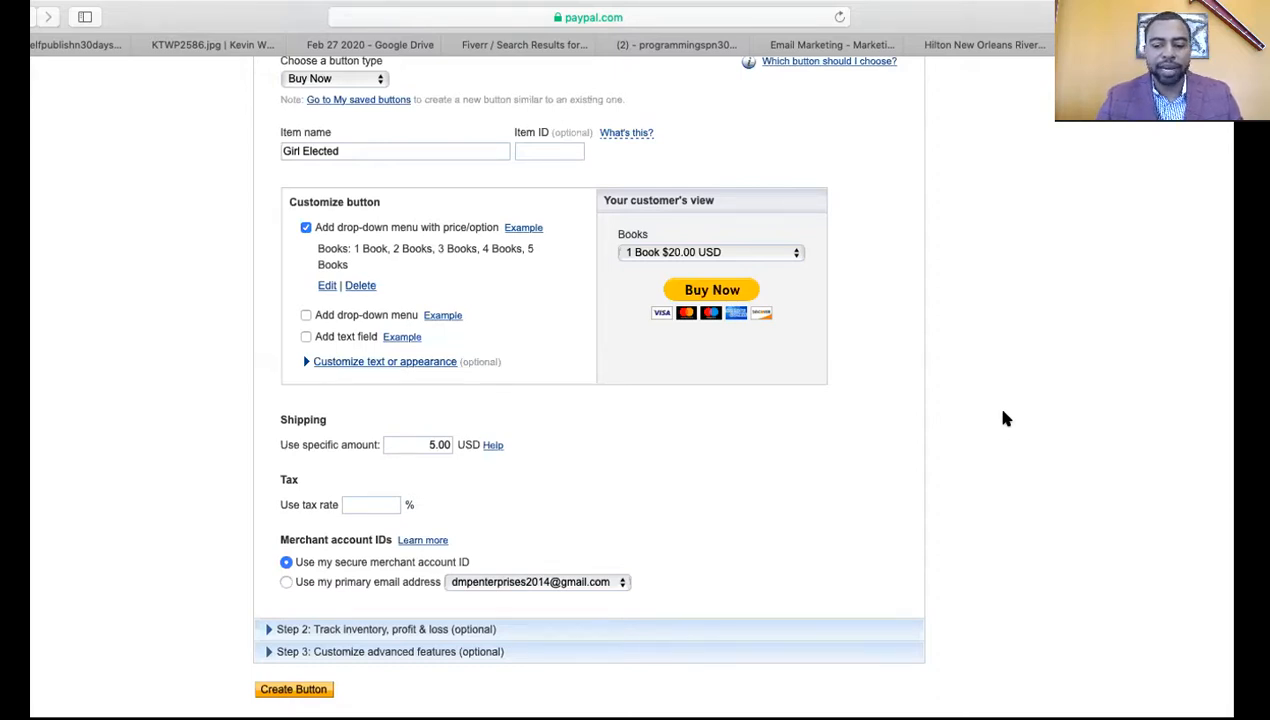
Expand the inventory tracking and advanced checkout customisation sections to review them
scroll(1004, 419, down, 3)
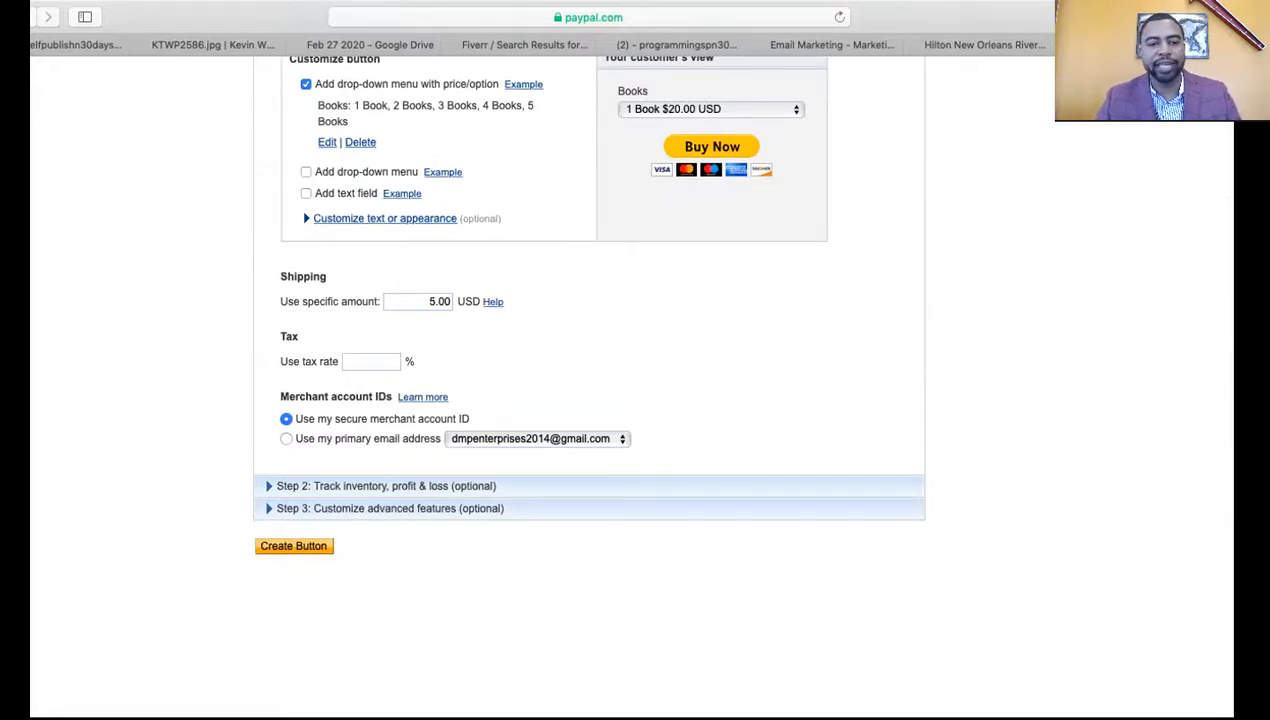
scroll(636, 380, down, 1)
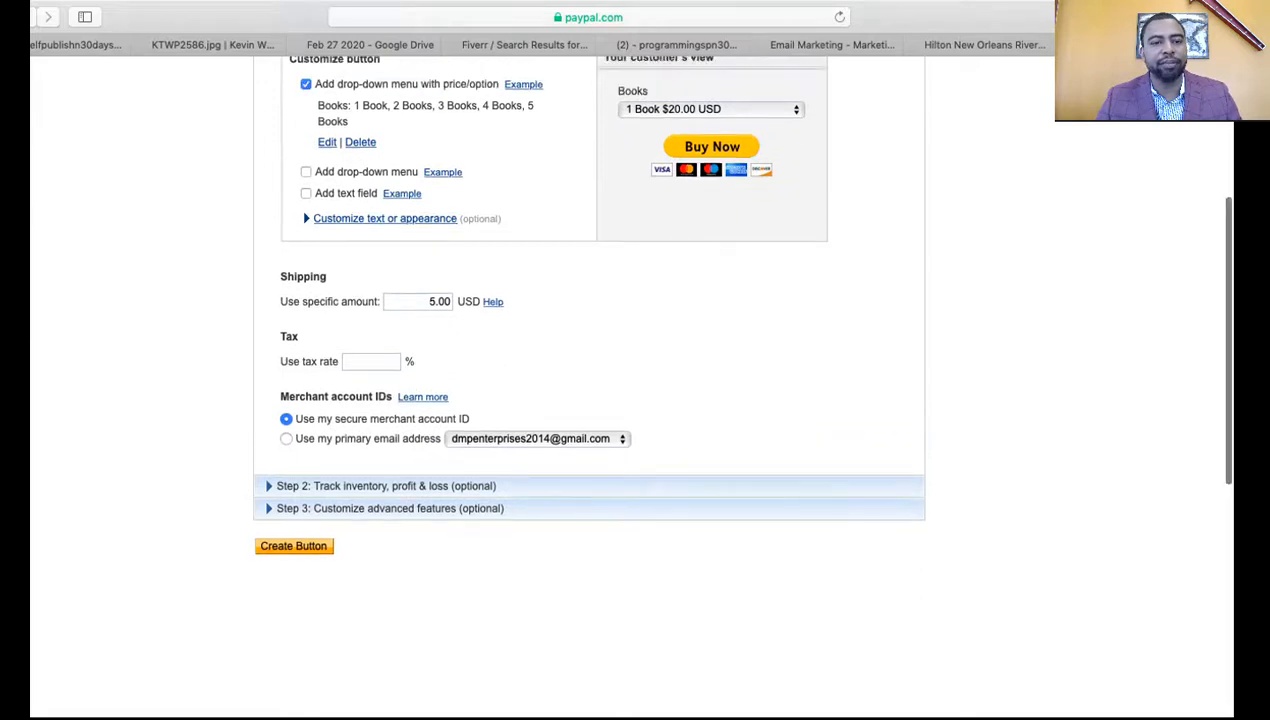
scroll(636, 380, up, 2)
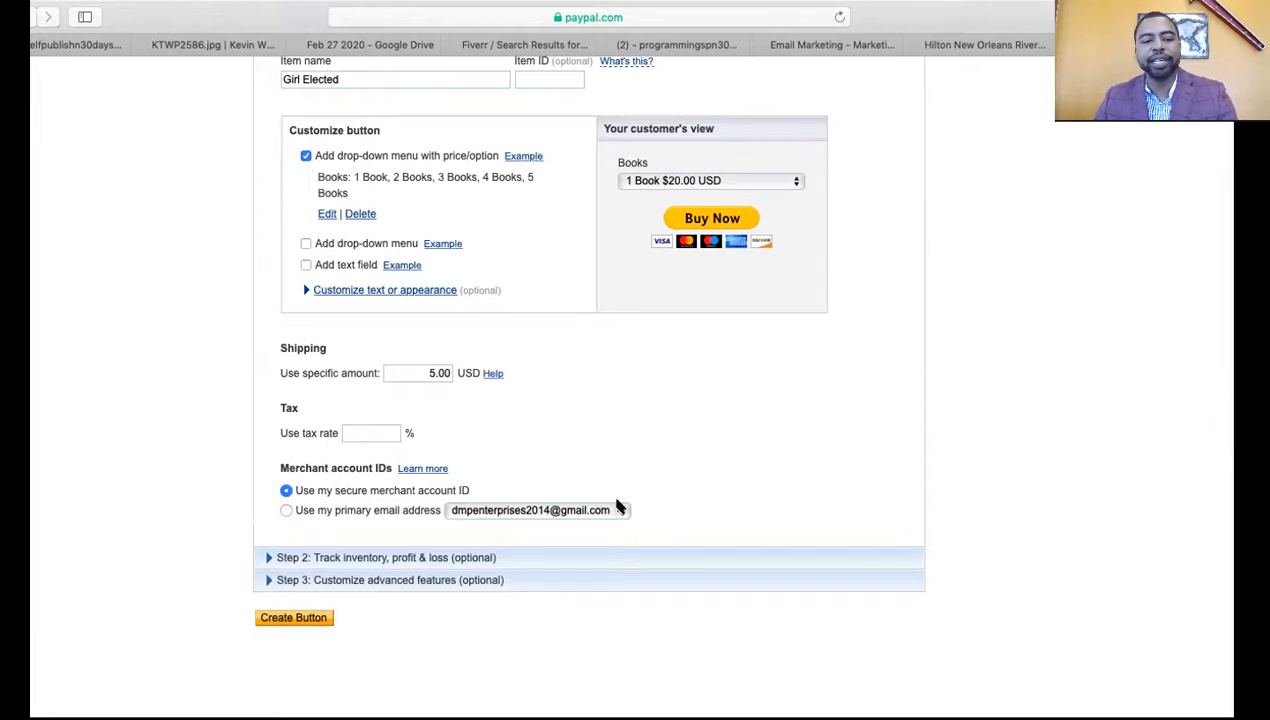
click(396, 558)
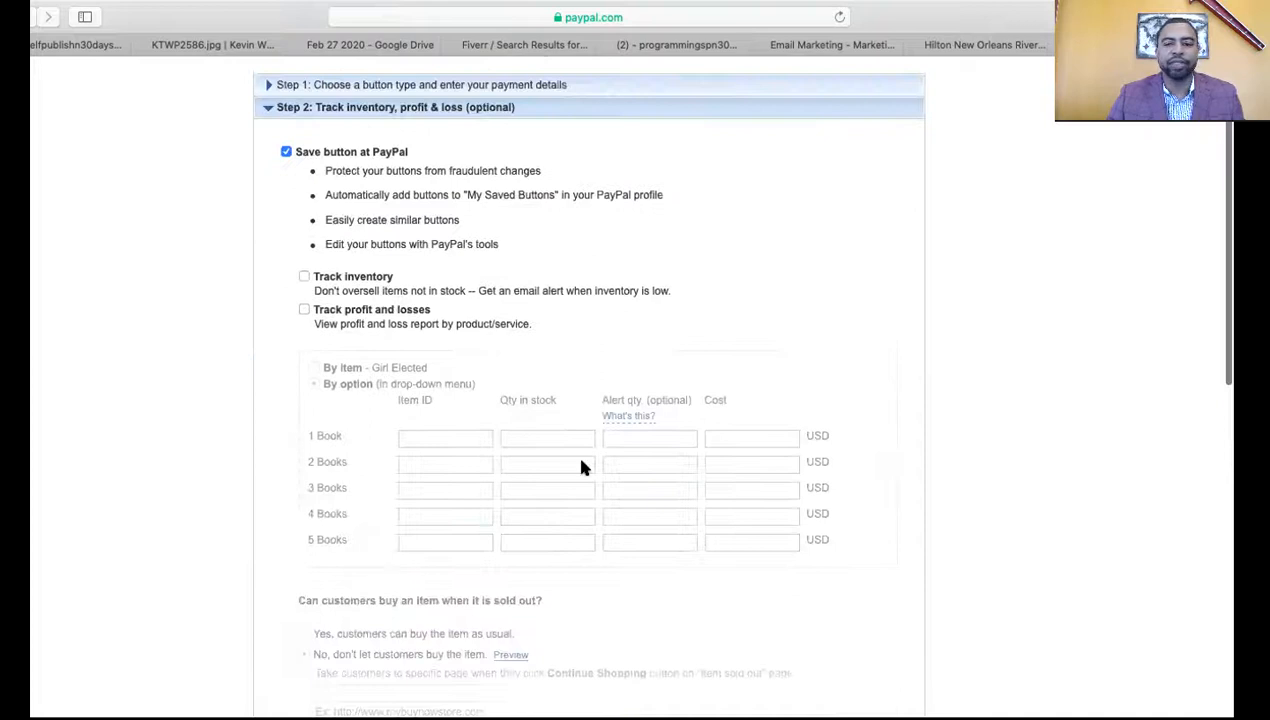
scroll(266, 519, down, 5)
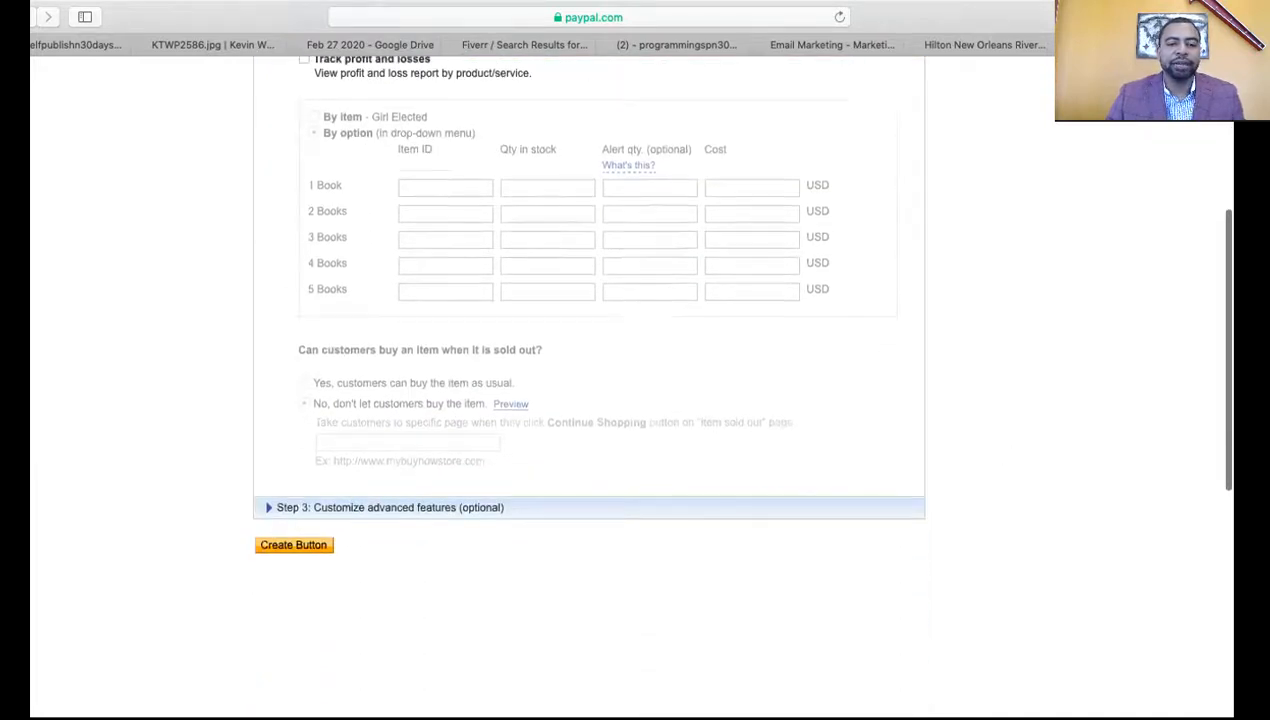
click(420, 440)
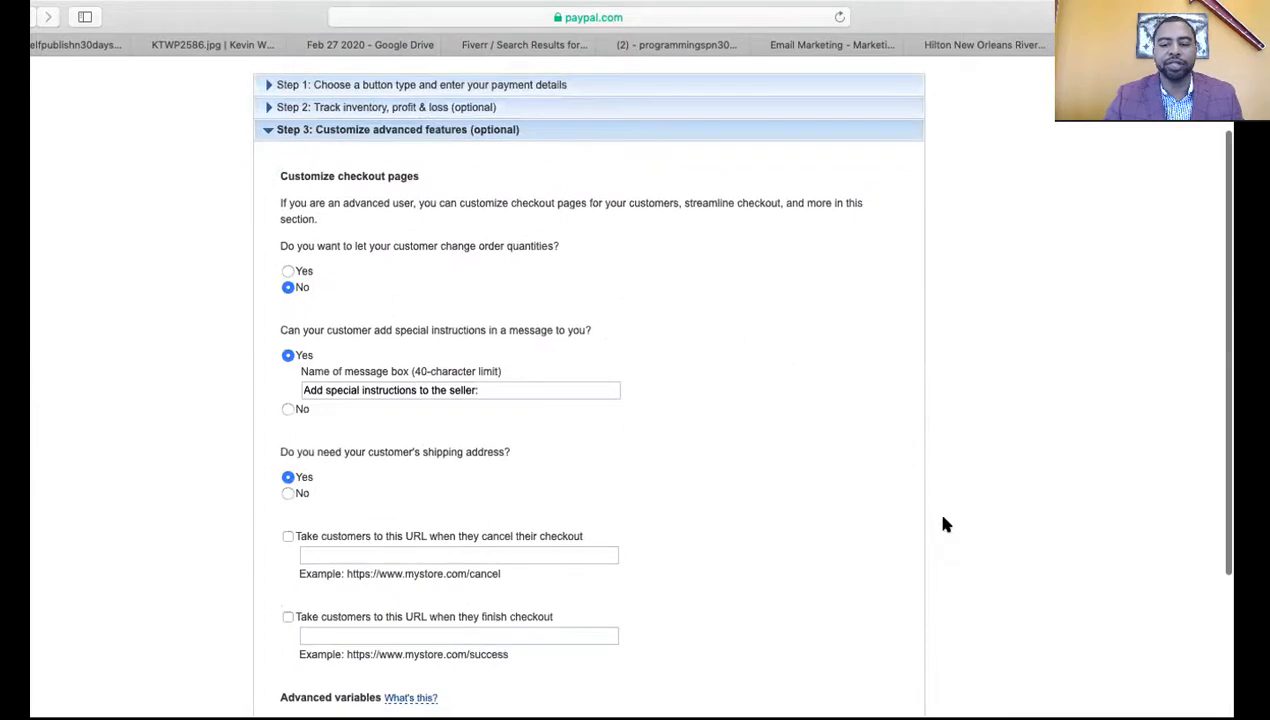
scroll(944, 523, down, 4)
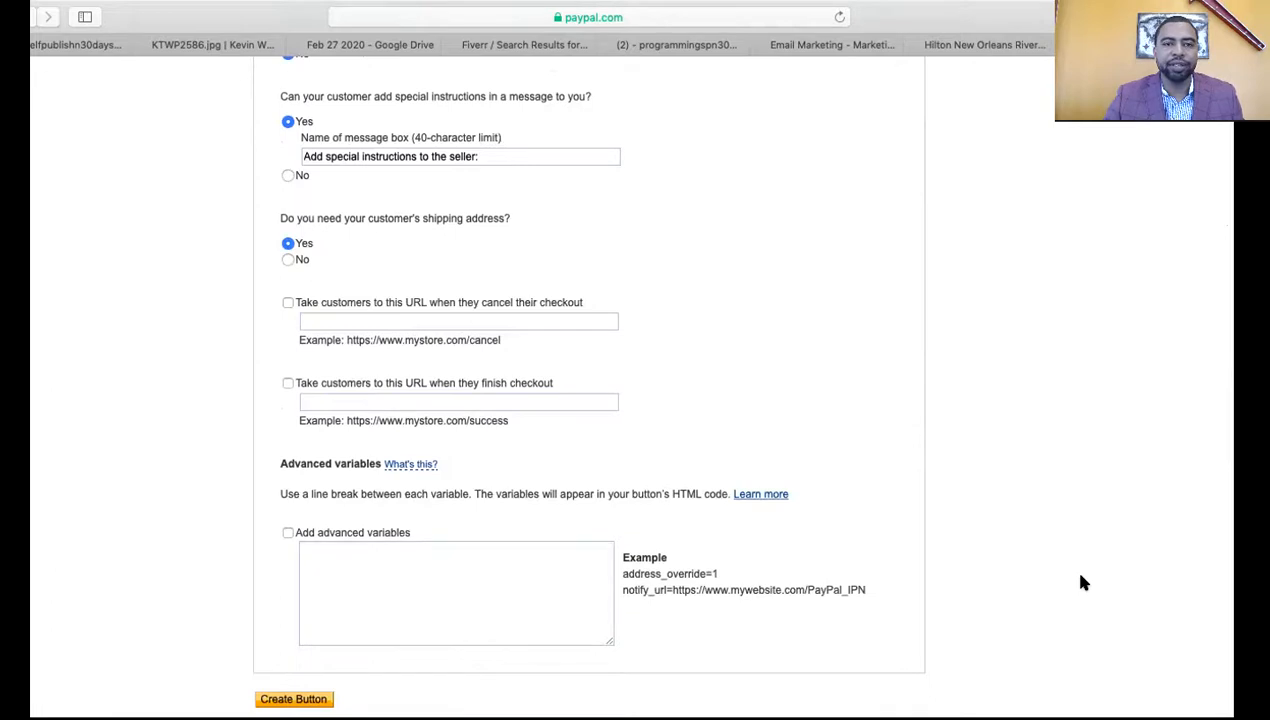
scroll(1080, 582, up, 6)
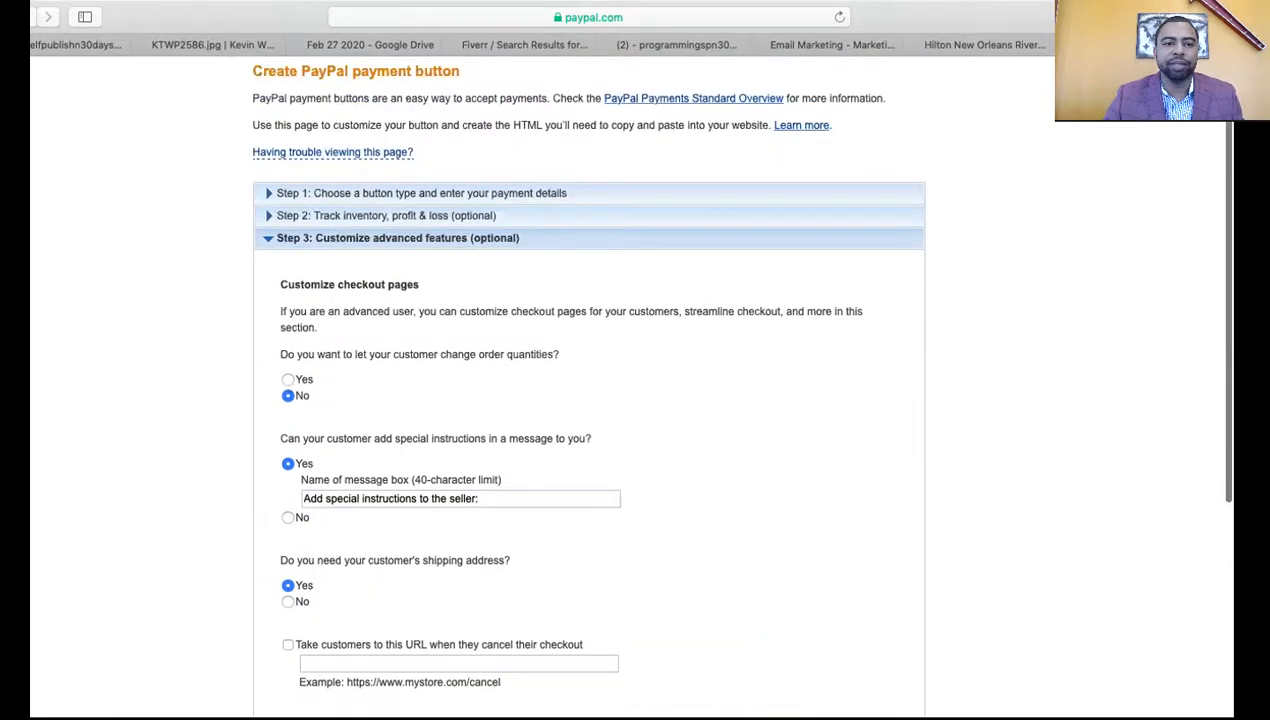
Collapse the sections, recheck the button details, and create the Buy Now button
click(398, 216)
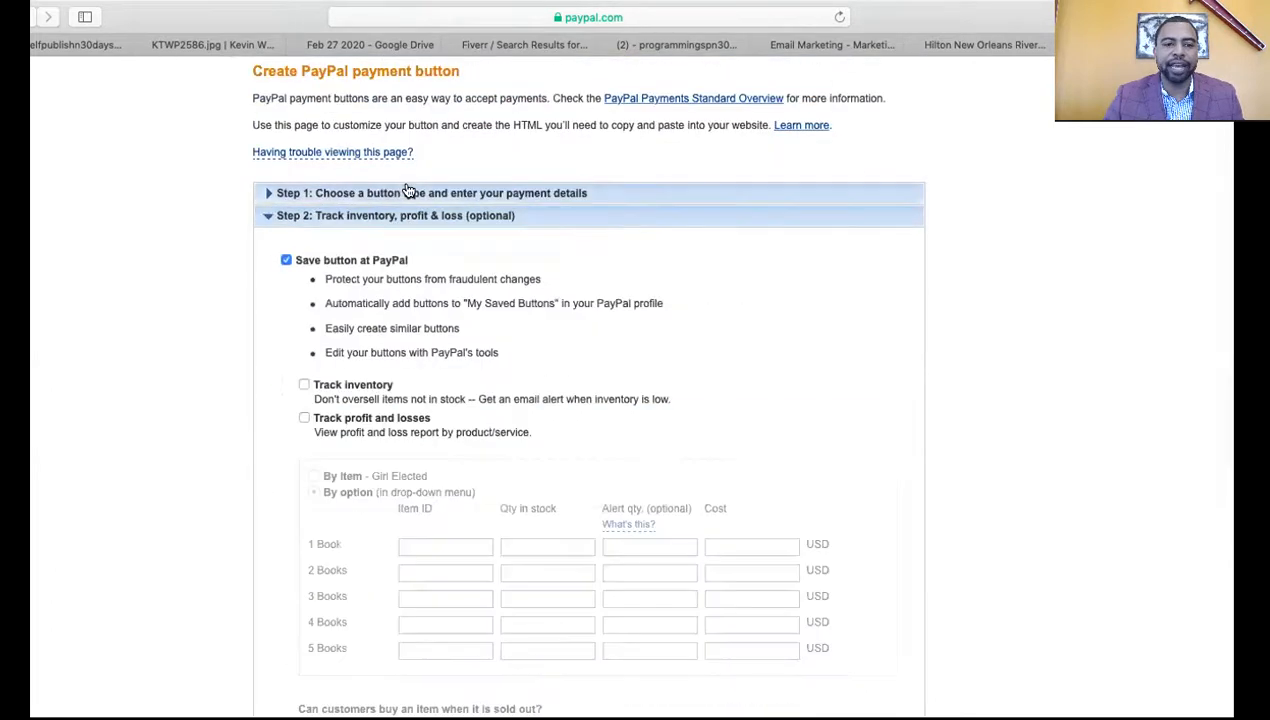
scroll(405, 180, down, 2)
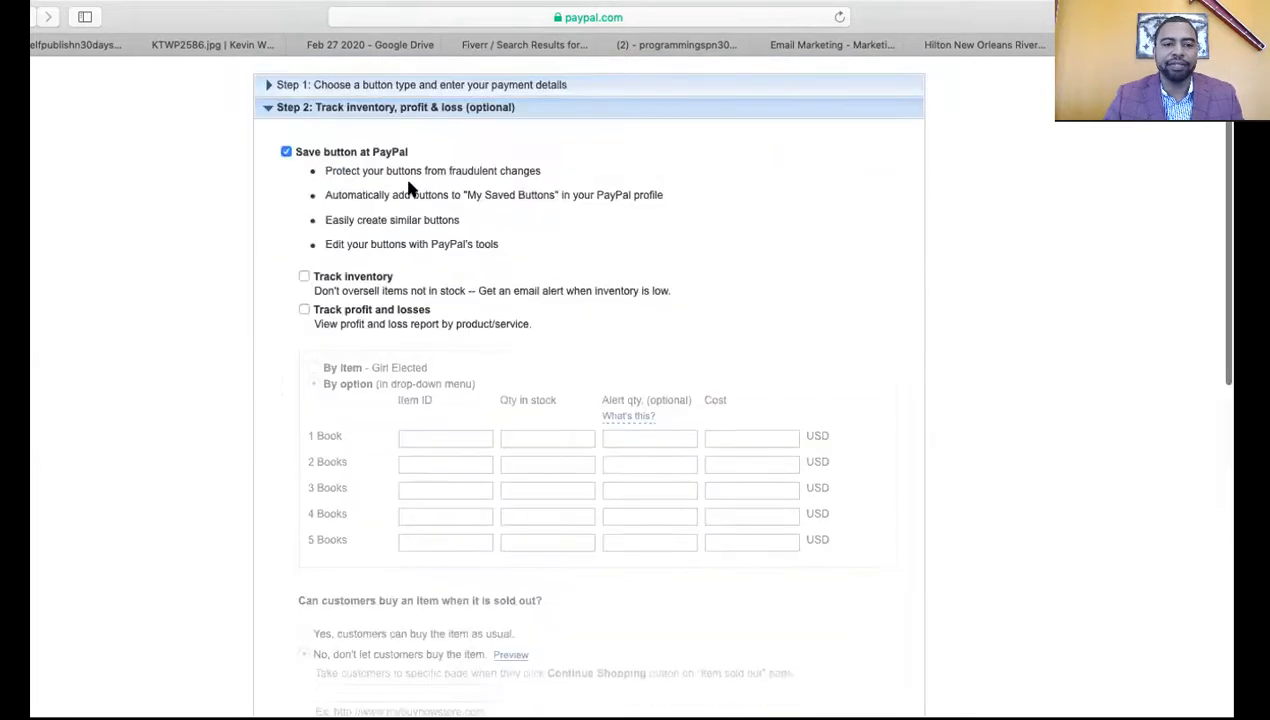
click(264, 110)
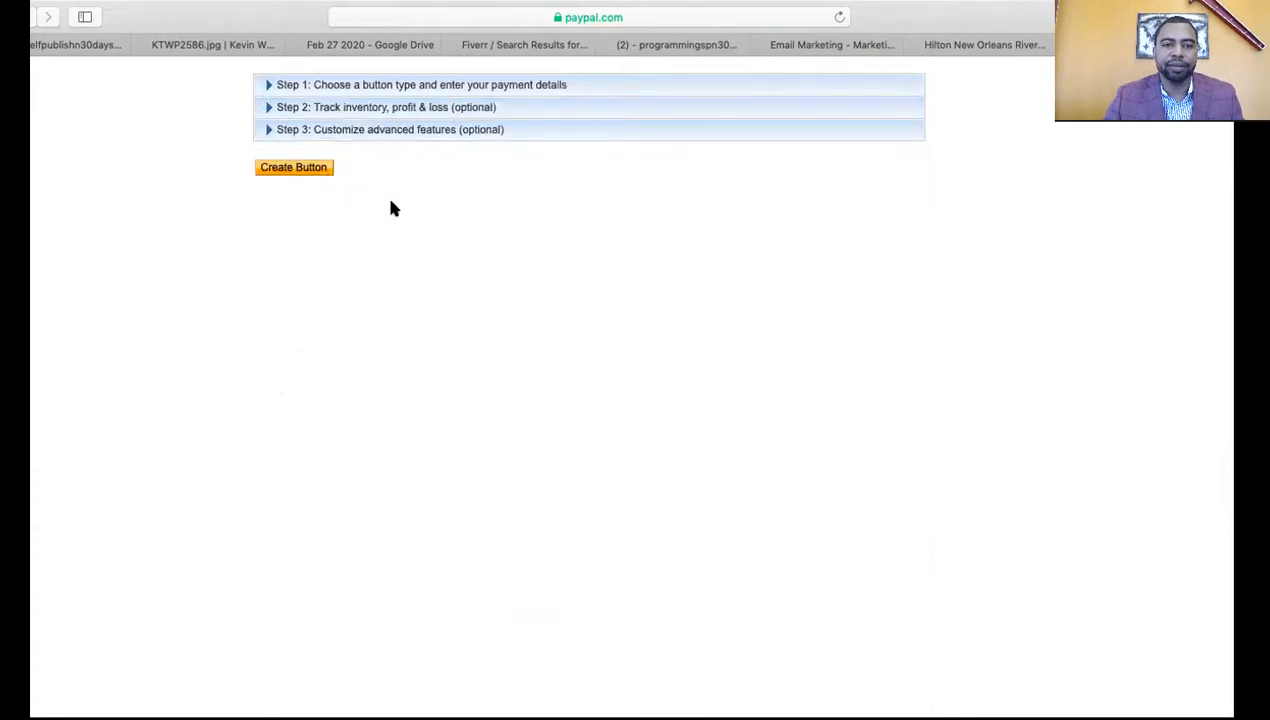
scroll(401, 210, up, 2)
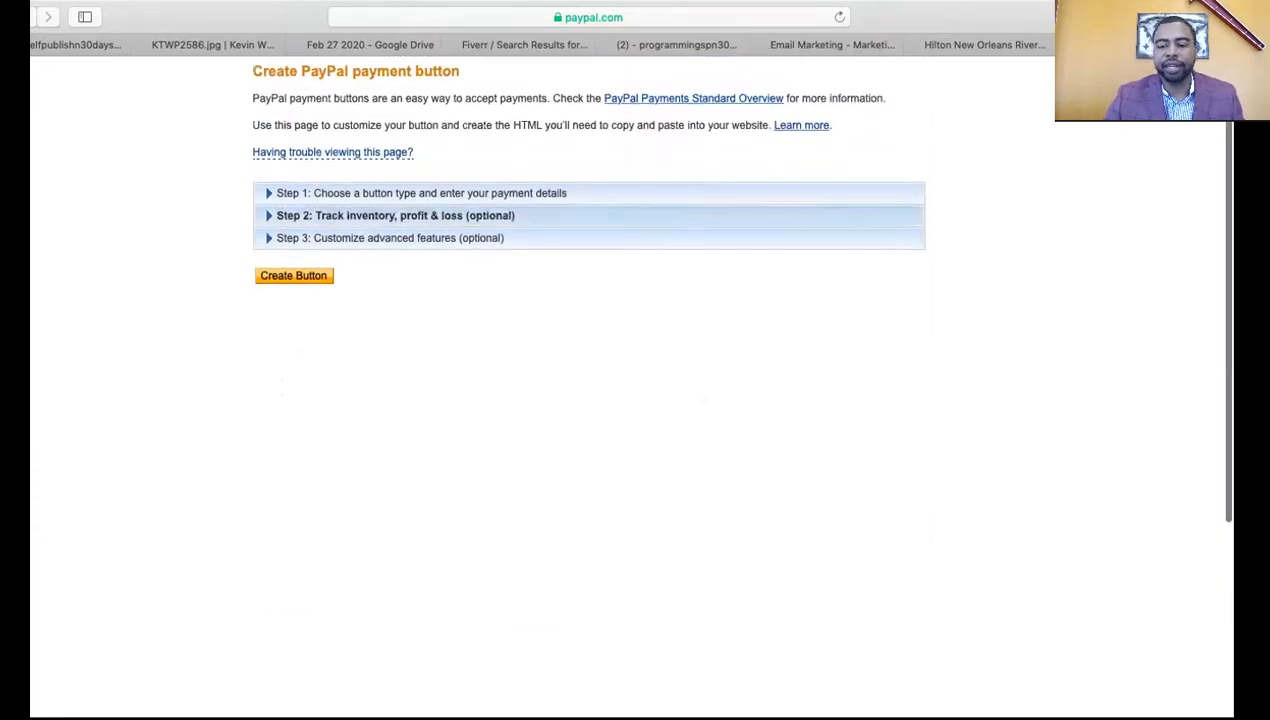
click(363, 194)
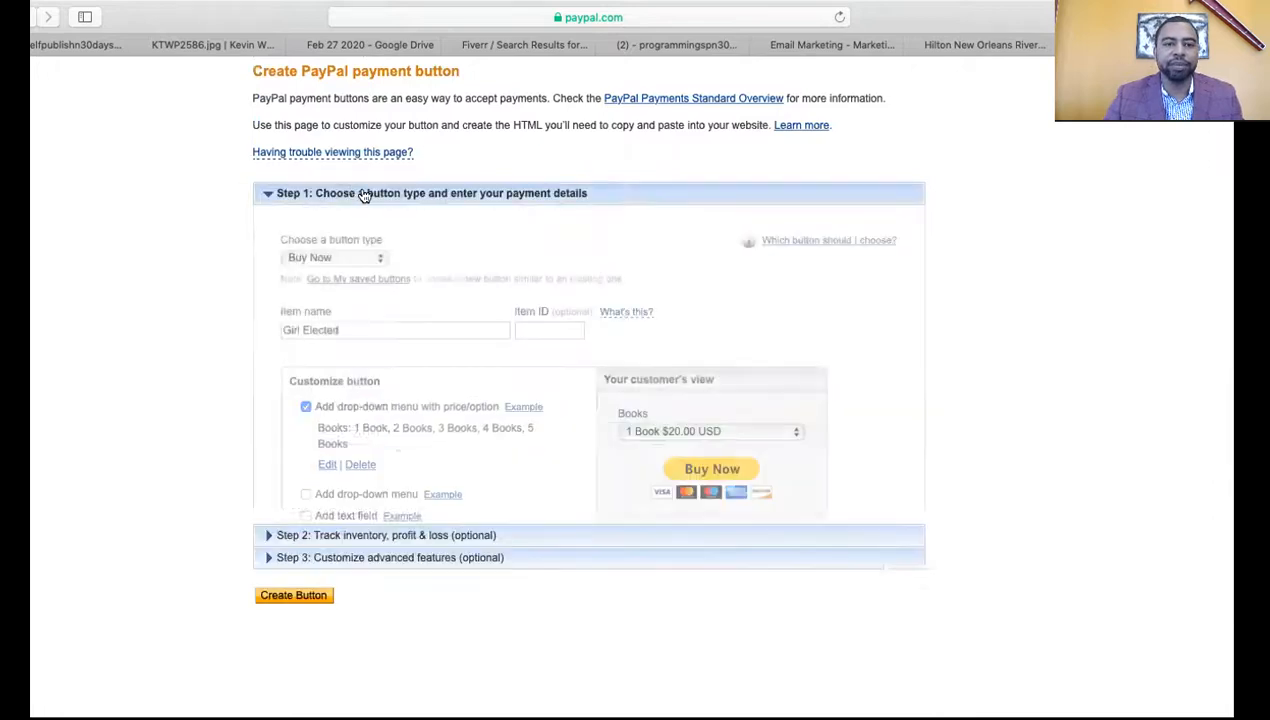
scroll(907, 418, down, 2)
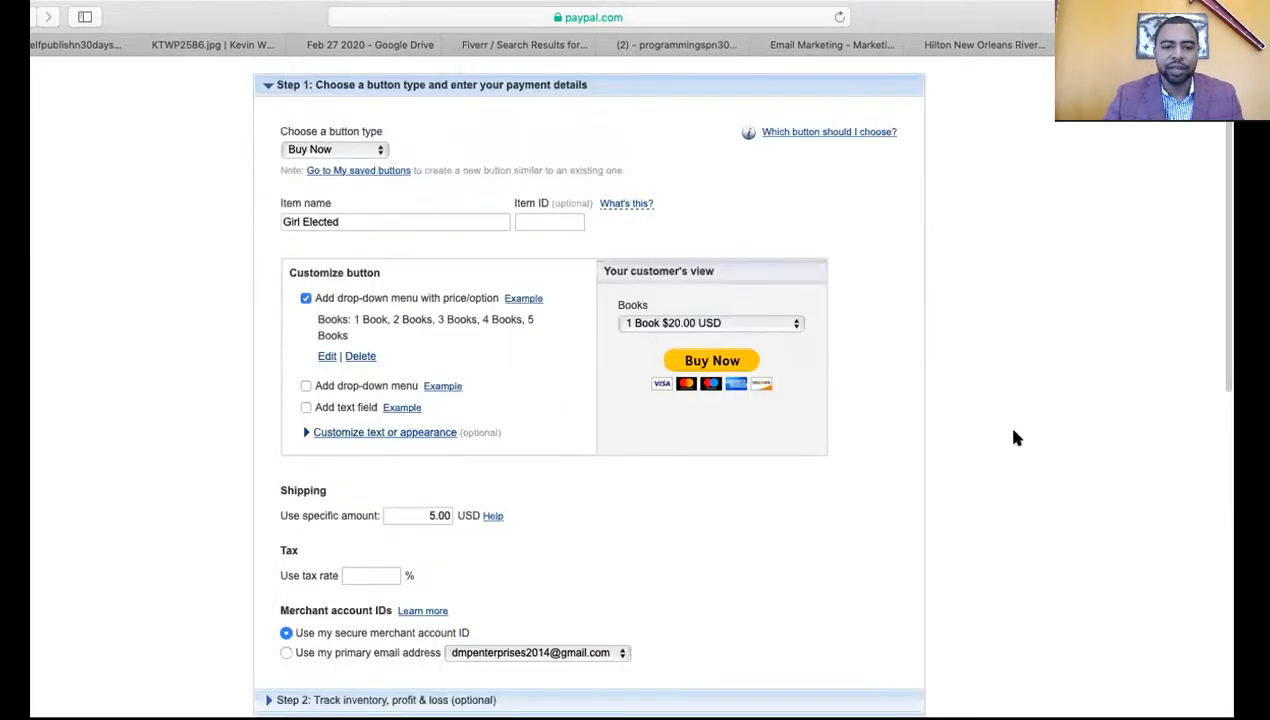
scroll(1003, 421, down, 2)
scroll(660, 330, down, 2)
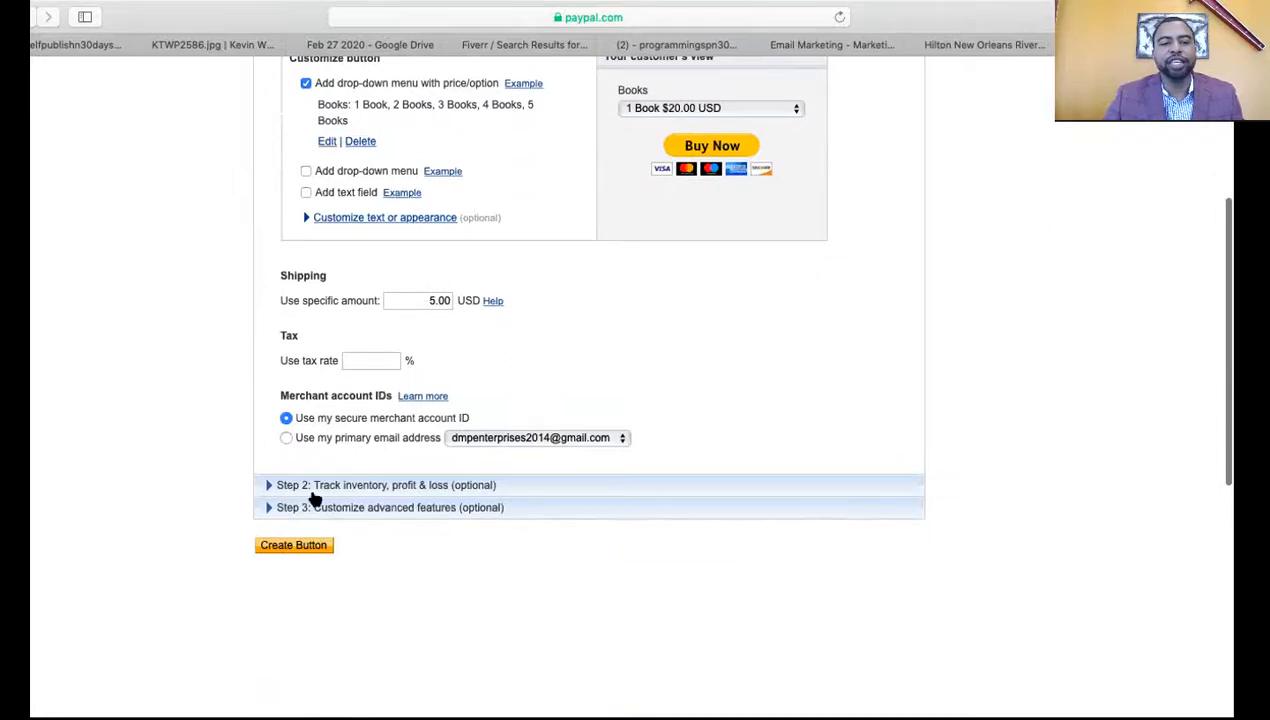
click(287, 546)
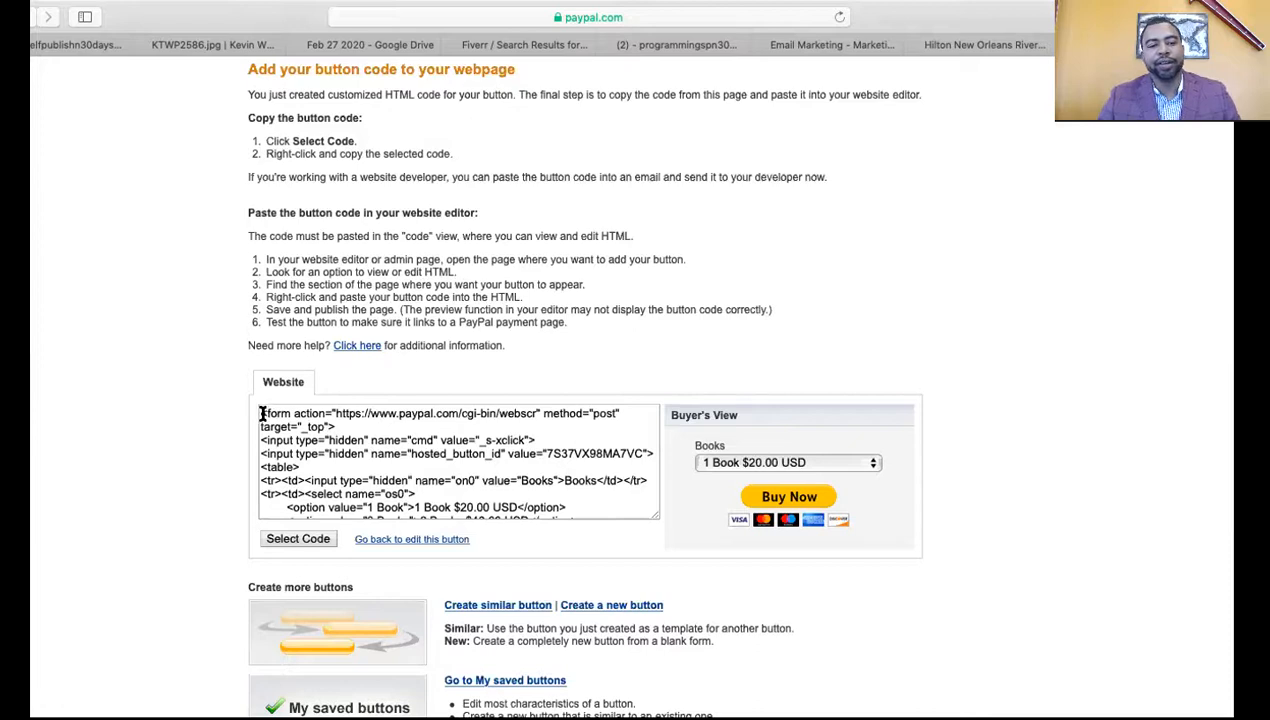
Select all of the generated Buy Now button HTML code
click(316, 540)
key(super+c)
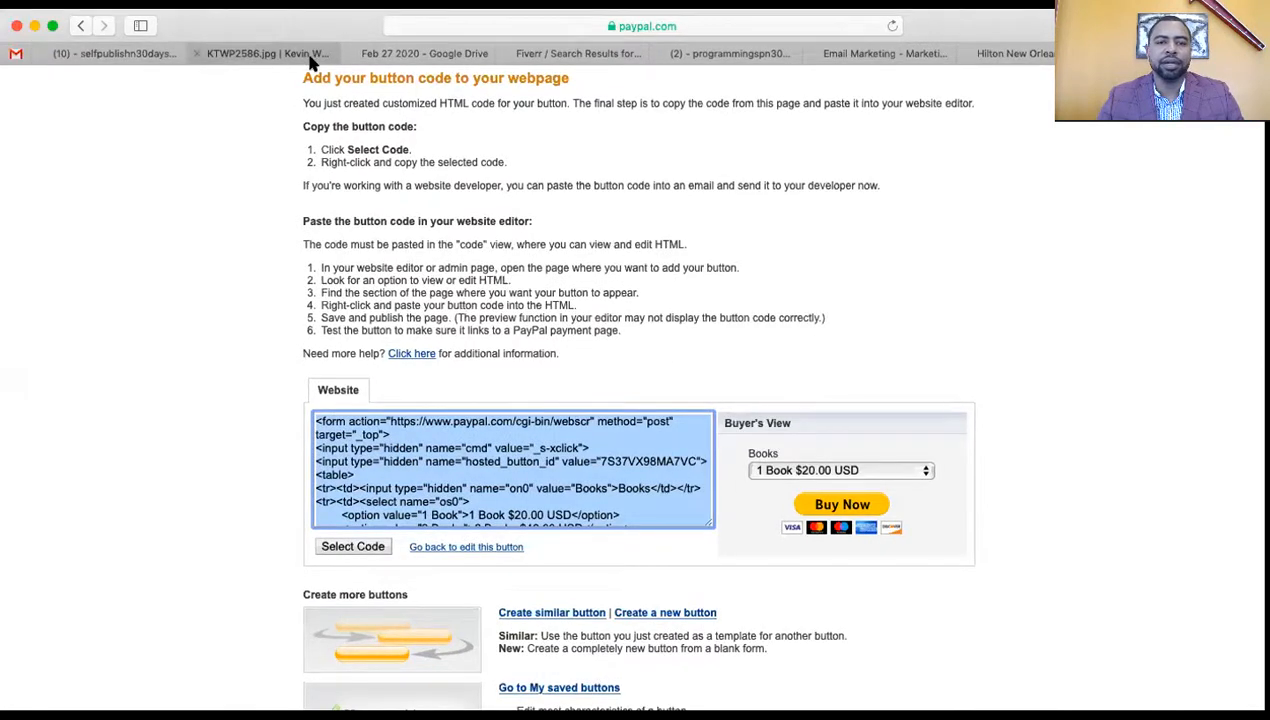
In Gmail, compose a new message and paste the PayPal button's HTML code into its body
click(719, 55)
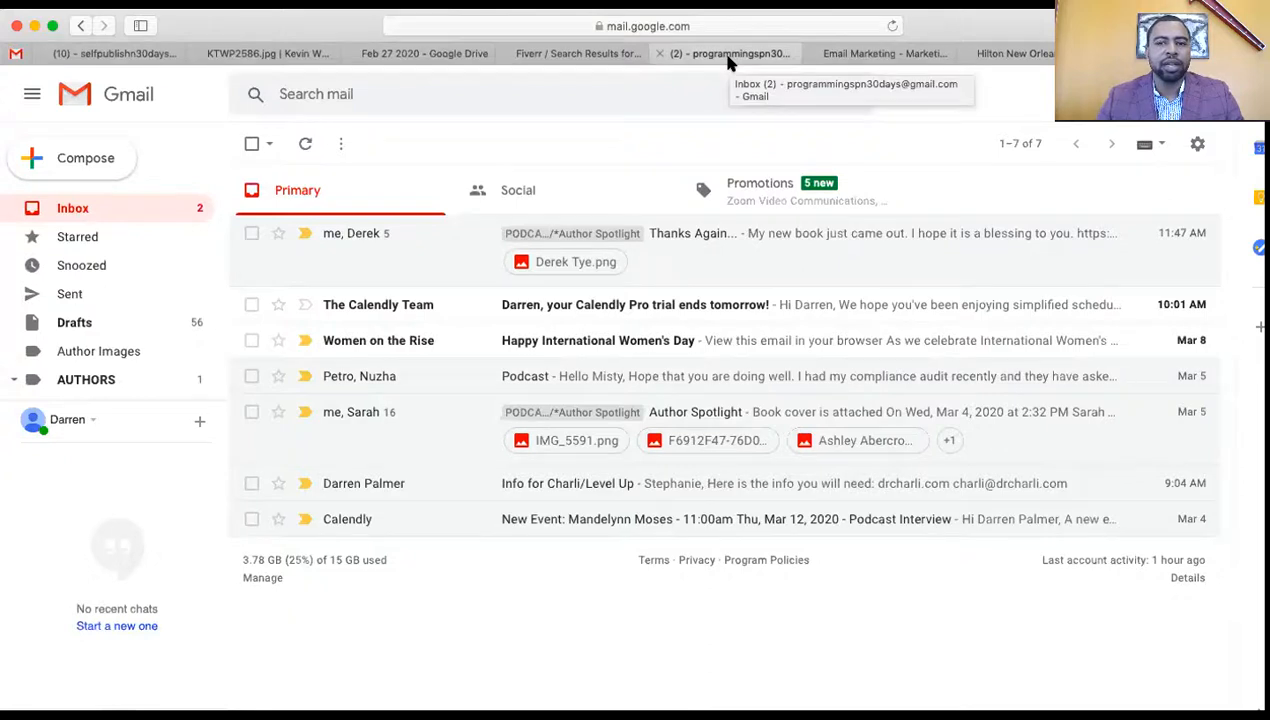
click(102, 163)
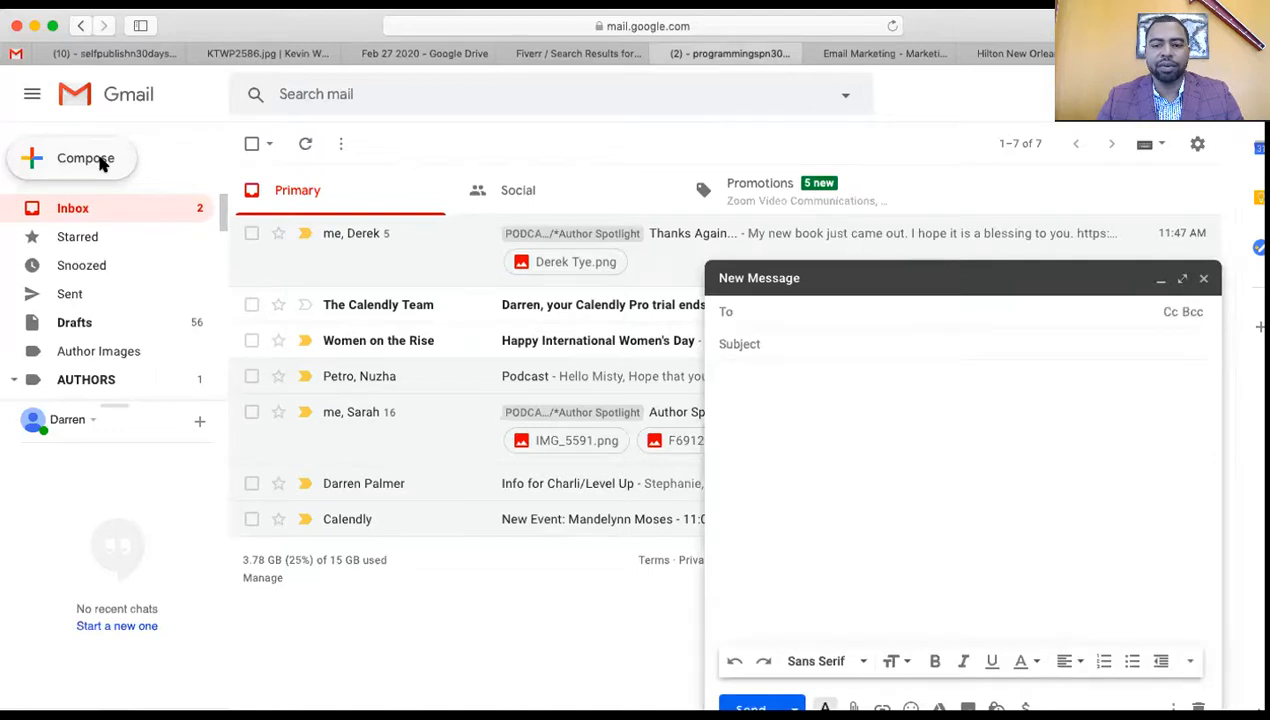
click(755, 410)
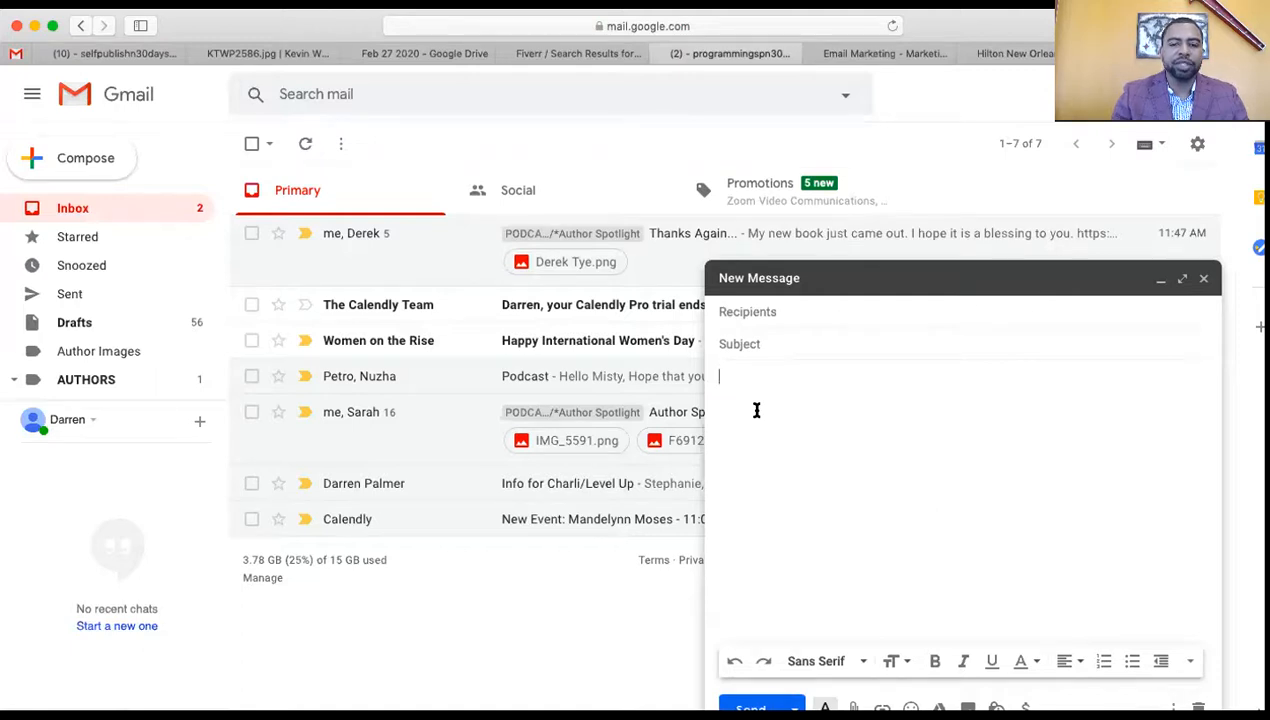
key(super+v)
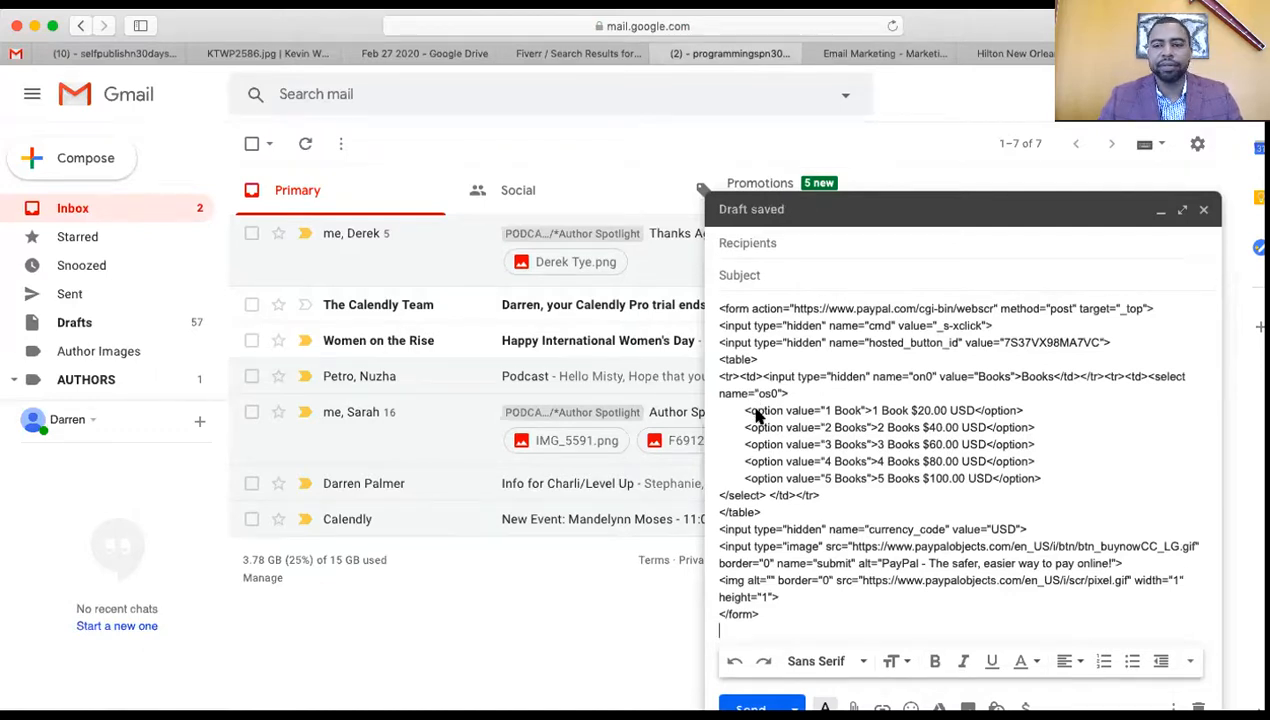
click(813, 244)
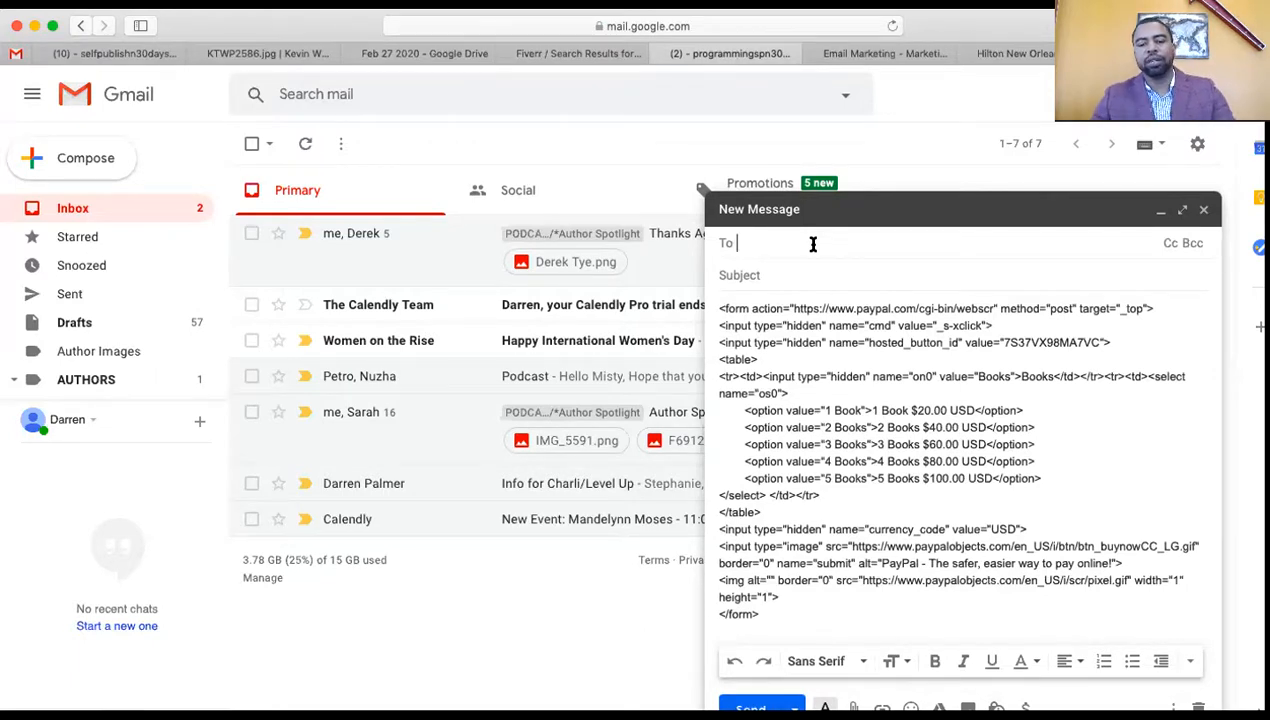
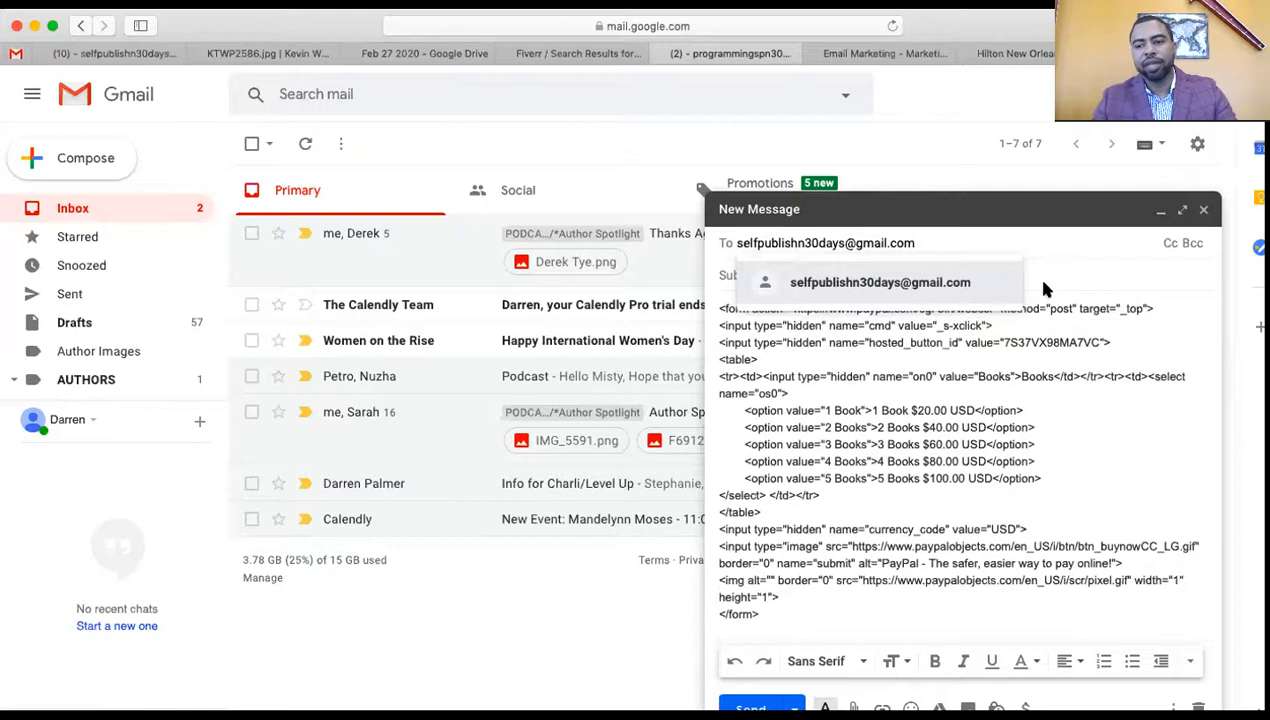
Address the email to the recipient, subject it with the contact's name plus 'PayPal Code', and send
click(1095, 278)
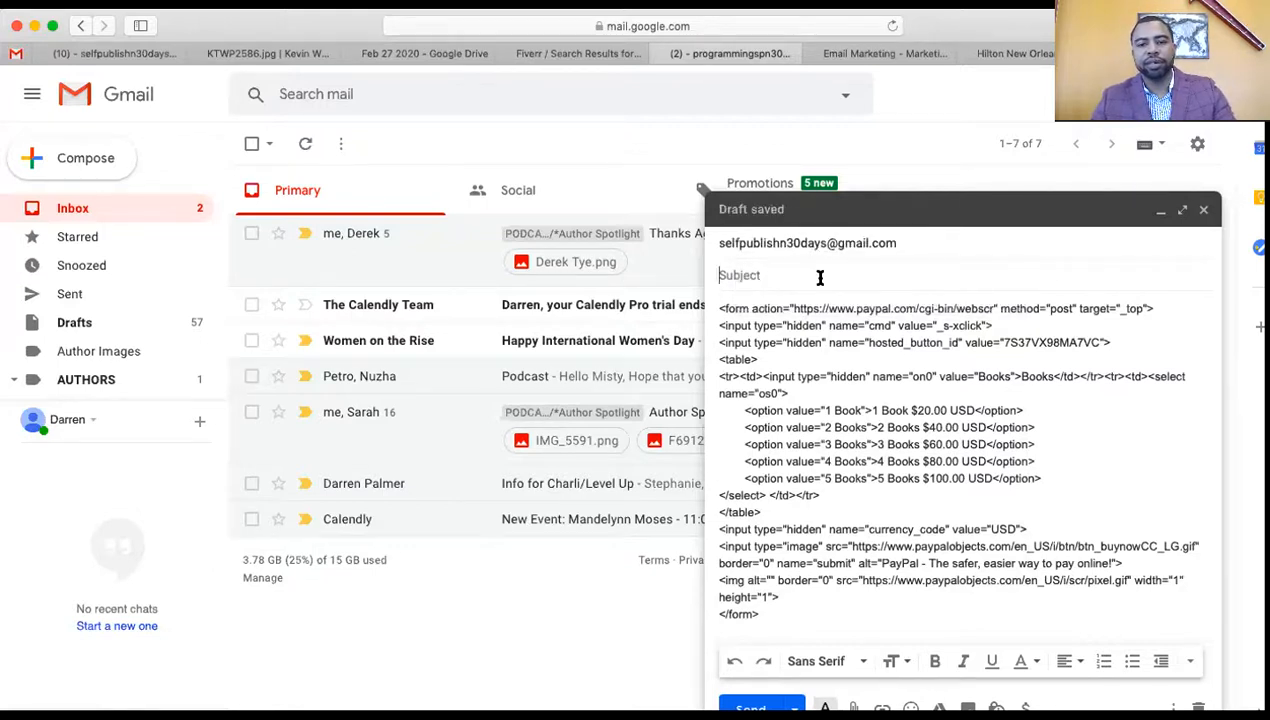
text(Leticia PayPal C)
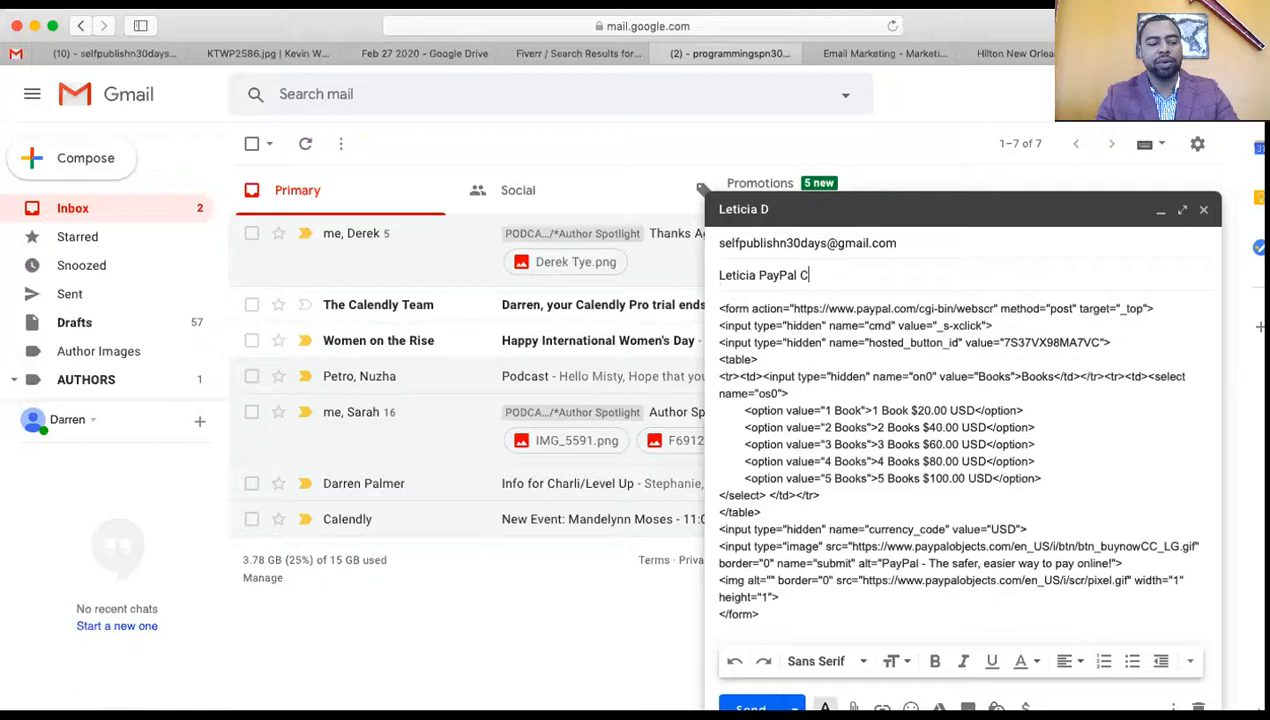
text(ode)
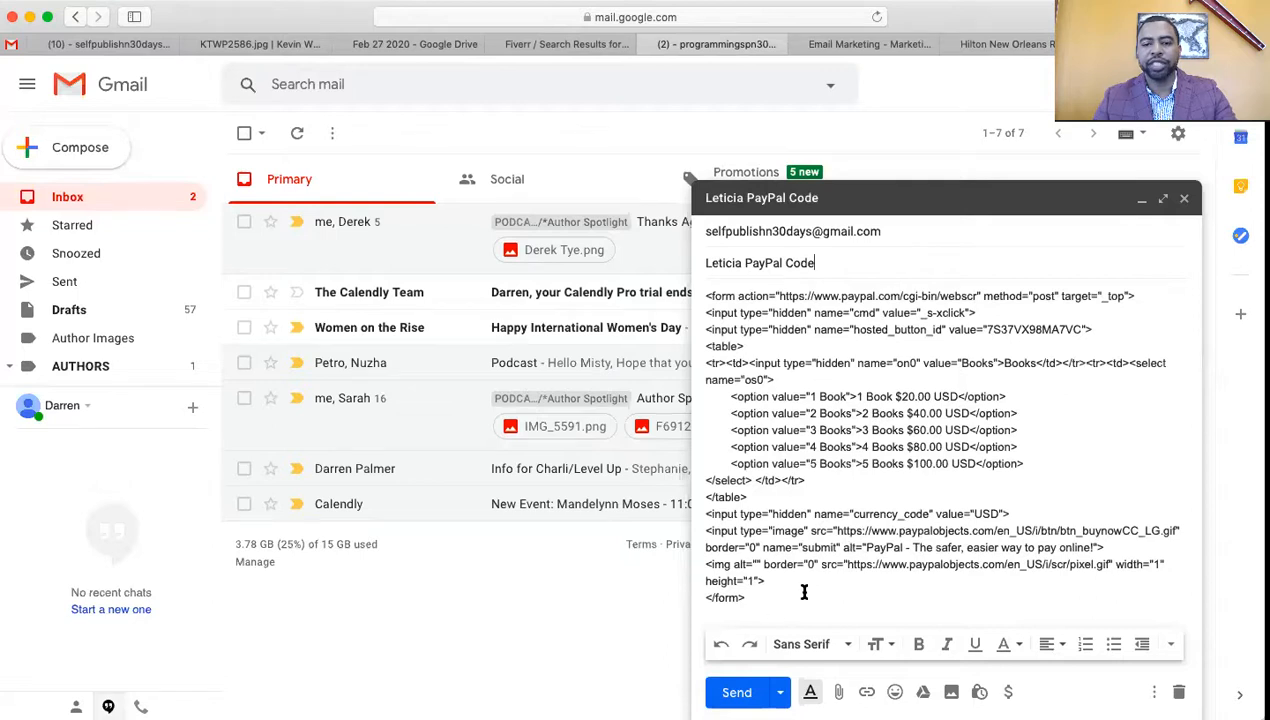
click(737, 694)
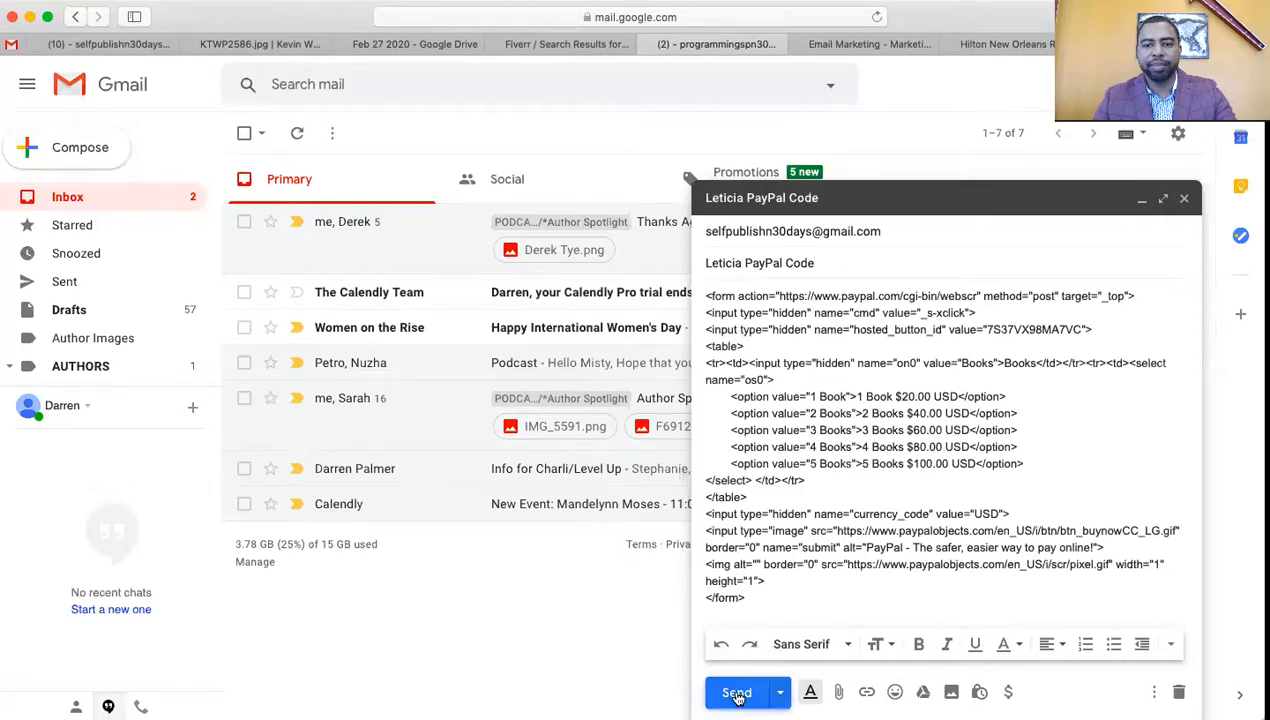